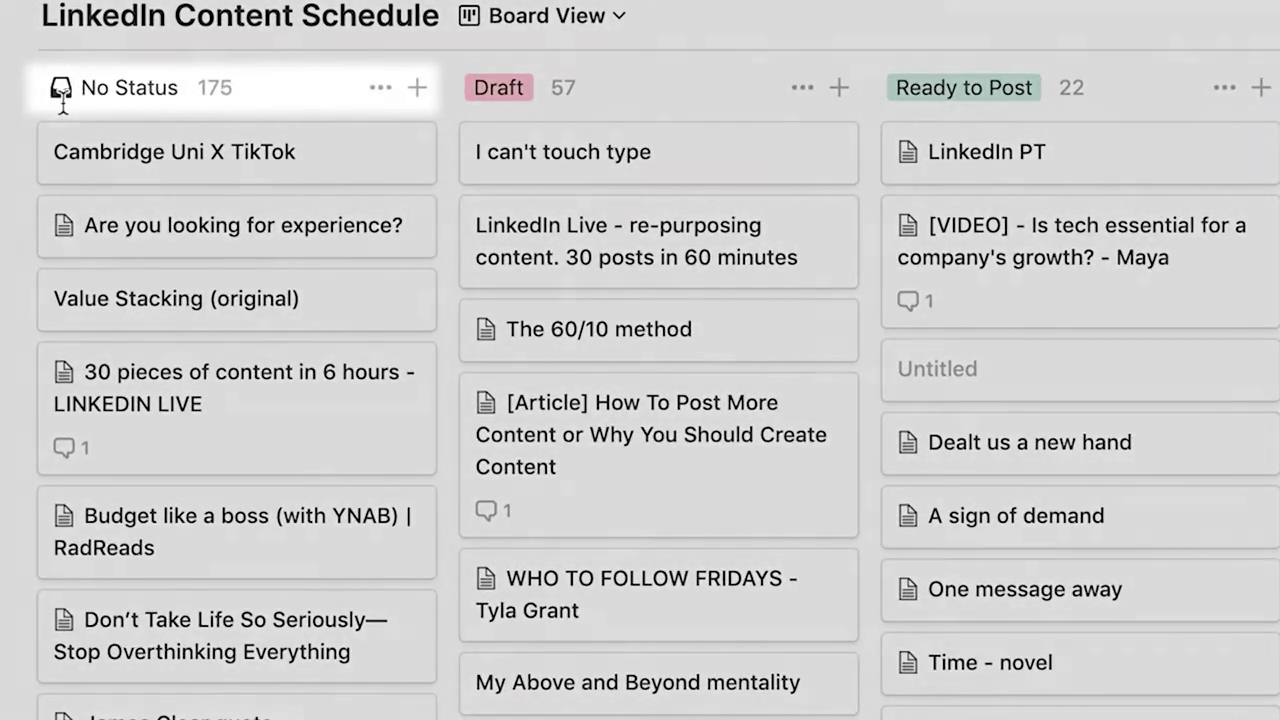
Step: Scroll through the schedule and switch it to the Content Calendar view
{"action": "mouse_move", "coordinate": [97, 107]}
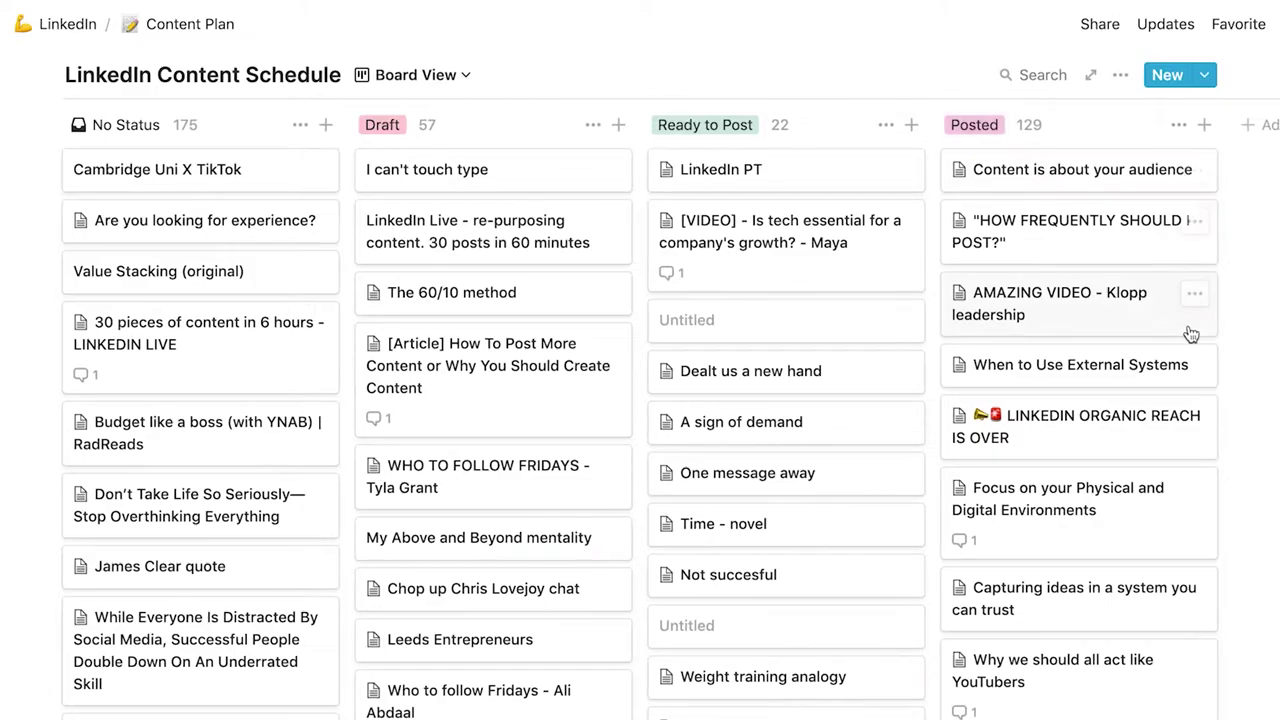
{"action": "scroll", "coordinate": [1188, 328], "scroll_direction": "down", "scroll_amount": 20}
{"action": "scroll", "coordinate": [1188, 328], "scroll_direction": "down", "scroll_amount": 3}
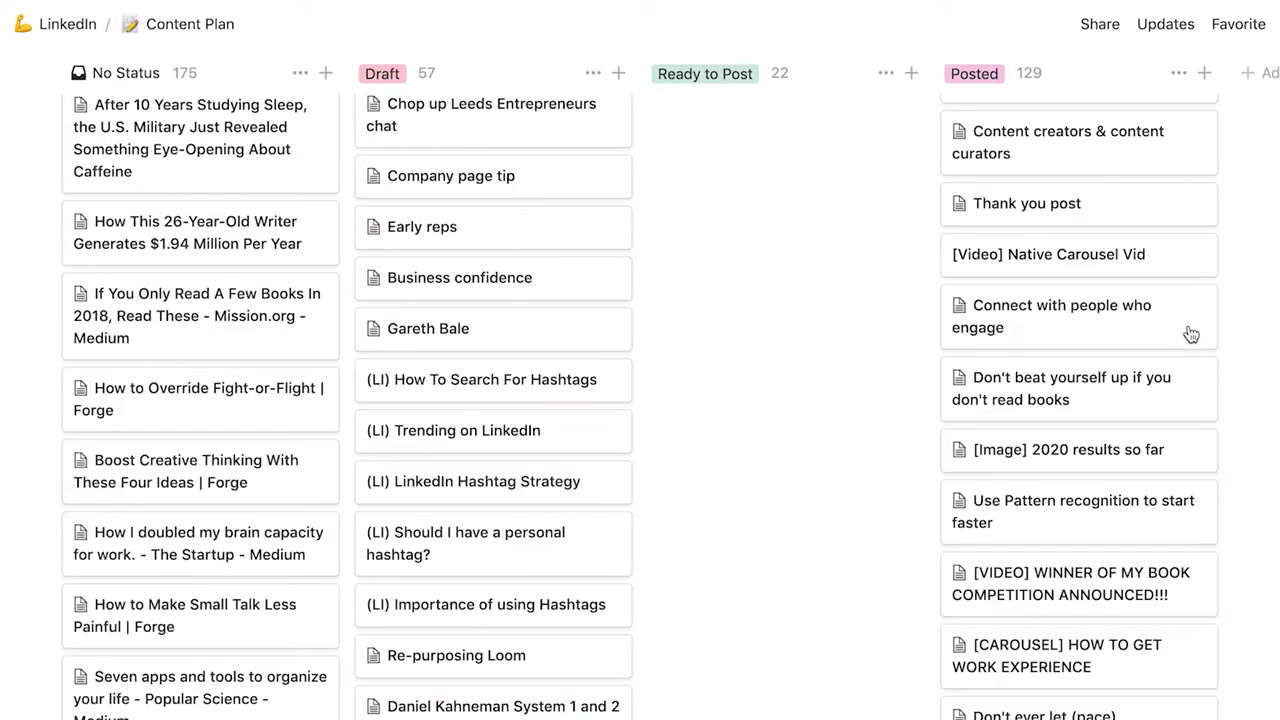
{"action": "scroll", "coordinate": [1190, 334], "scroll_direction": "down", "scroll_amount": 8}
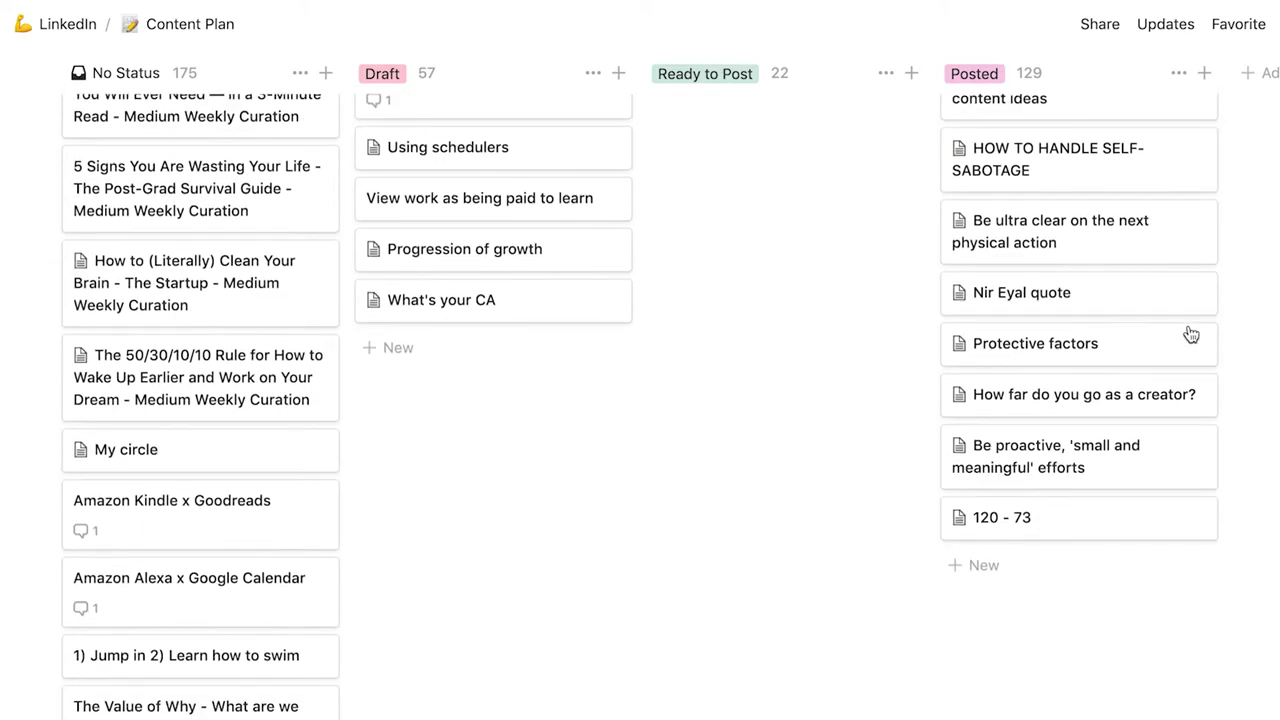
{"action": "scroll", "coordinate": [1189, 330], "scroll_direction": "down", "scroll_amount": 10}
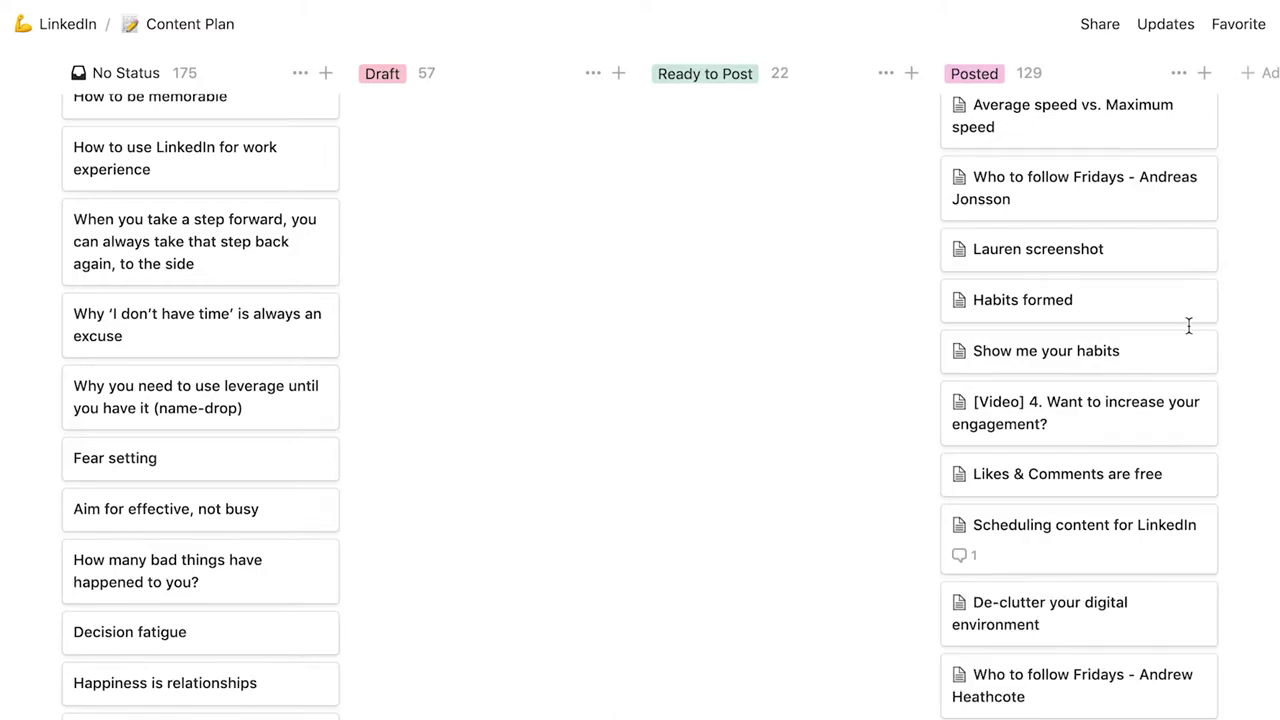
{"action": "scroll", "coordinate": [1189, 326], "scroll_direction": "down", "scroll_amount": 3}
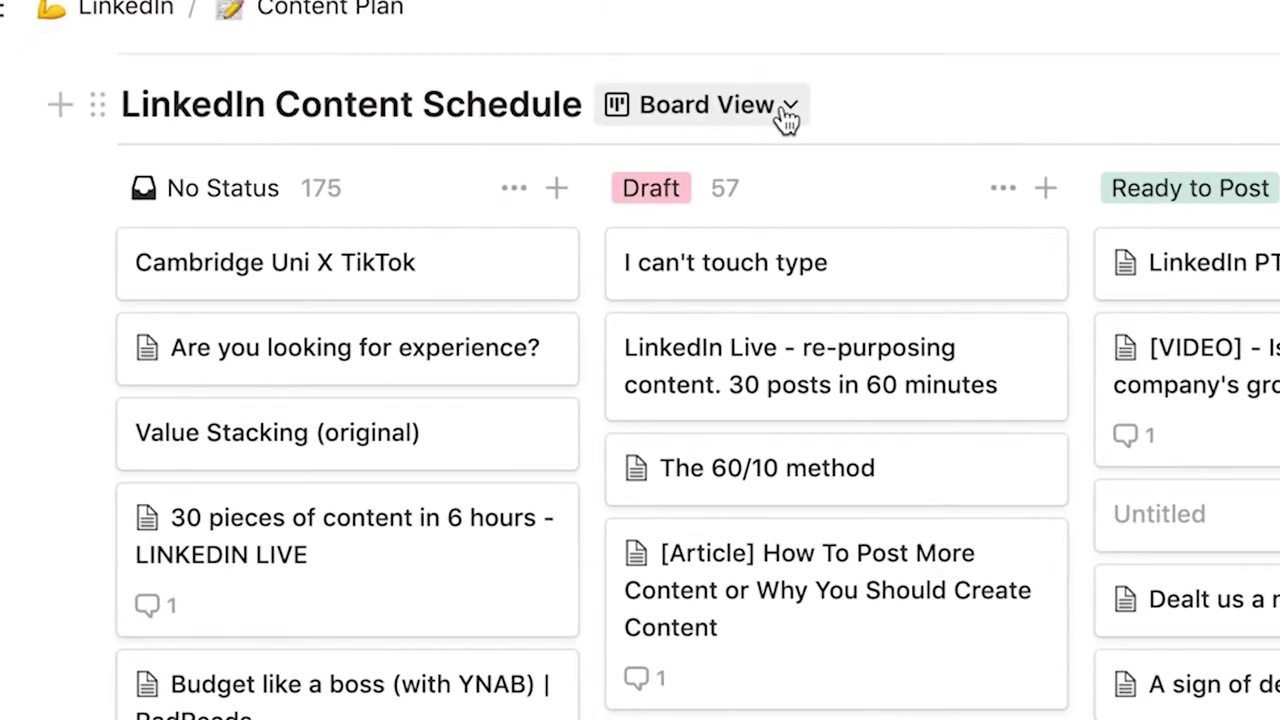
{"action": "left_click", "coordinate": [705, 110]}
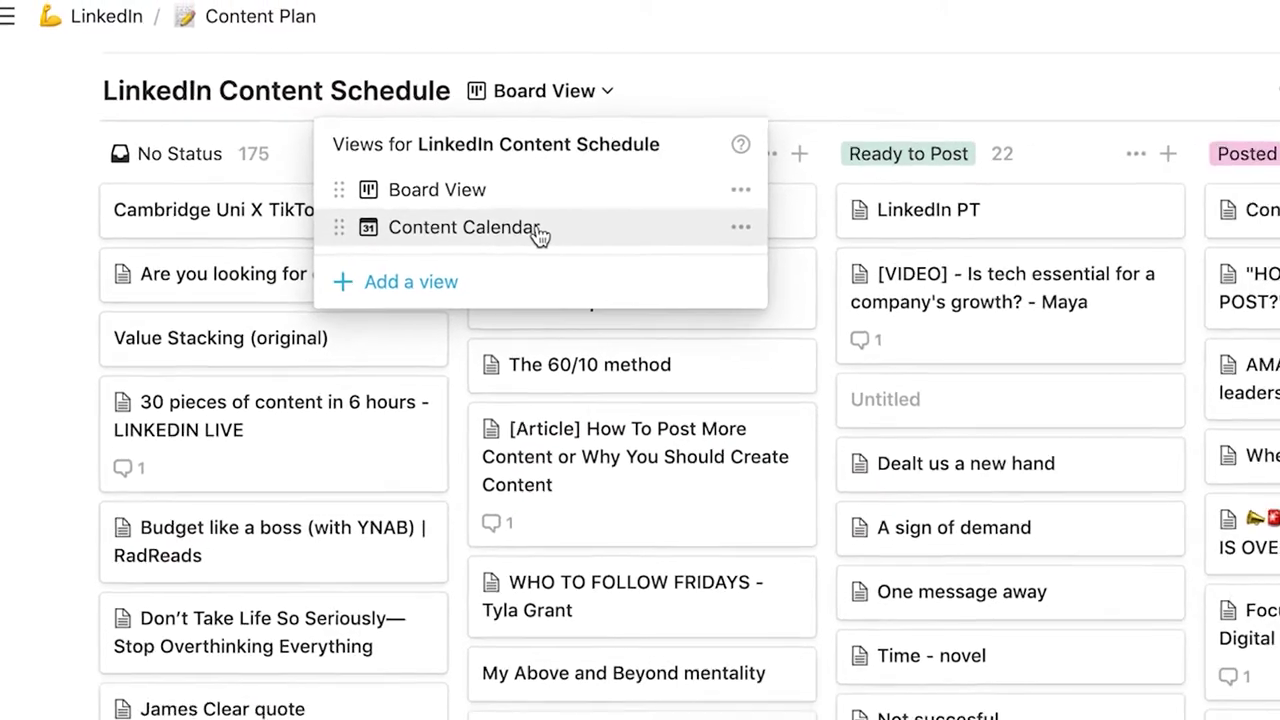
{"action": "left_click", "coordinate": [700, 290]}
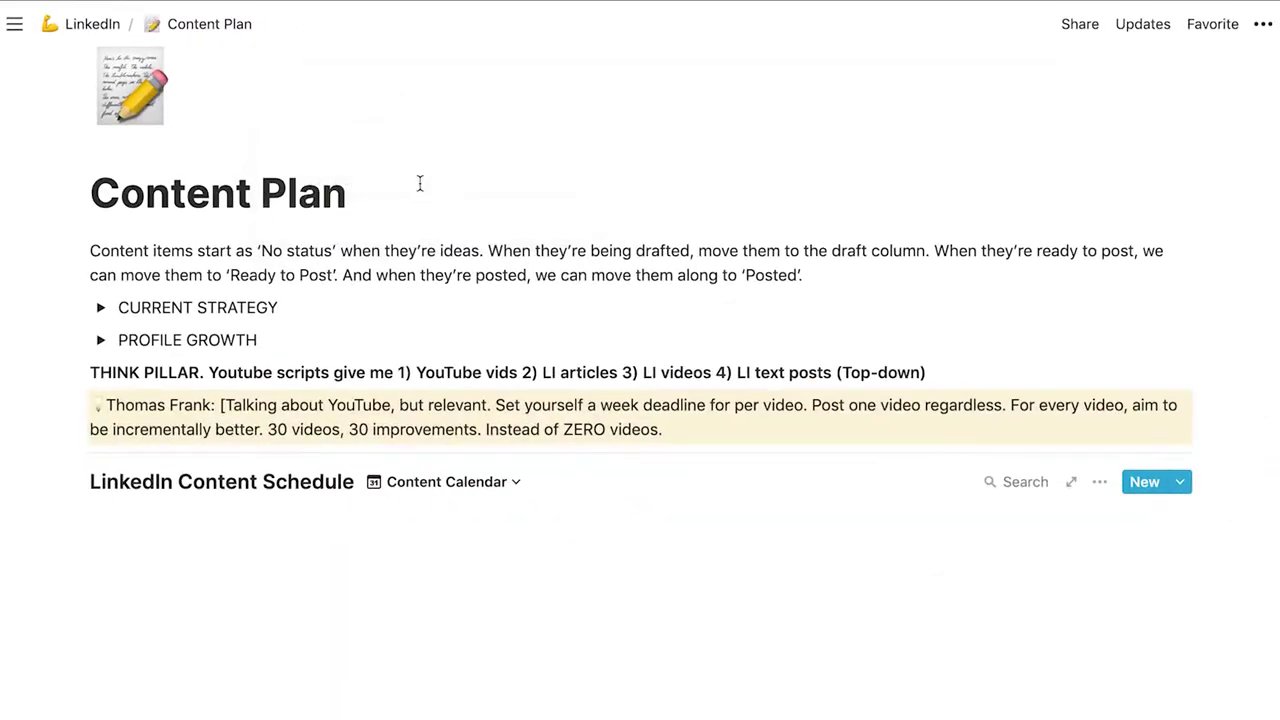
{"action": "scroll", "coordinate": [420, 183], "scroll_direction": "down", "scroll_amount": 5}
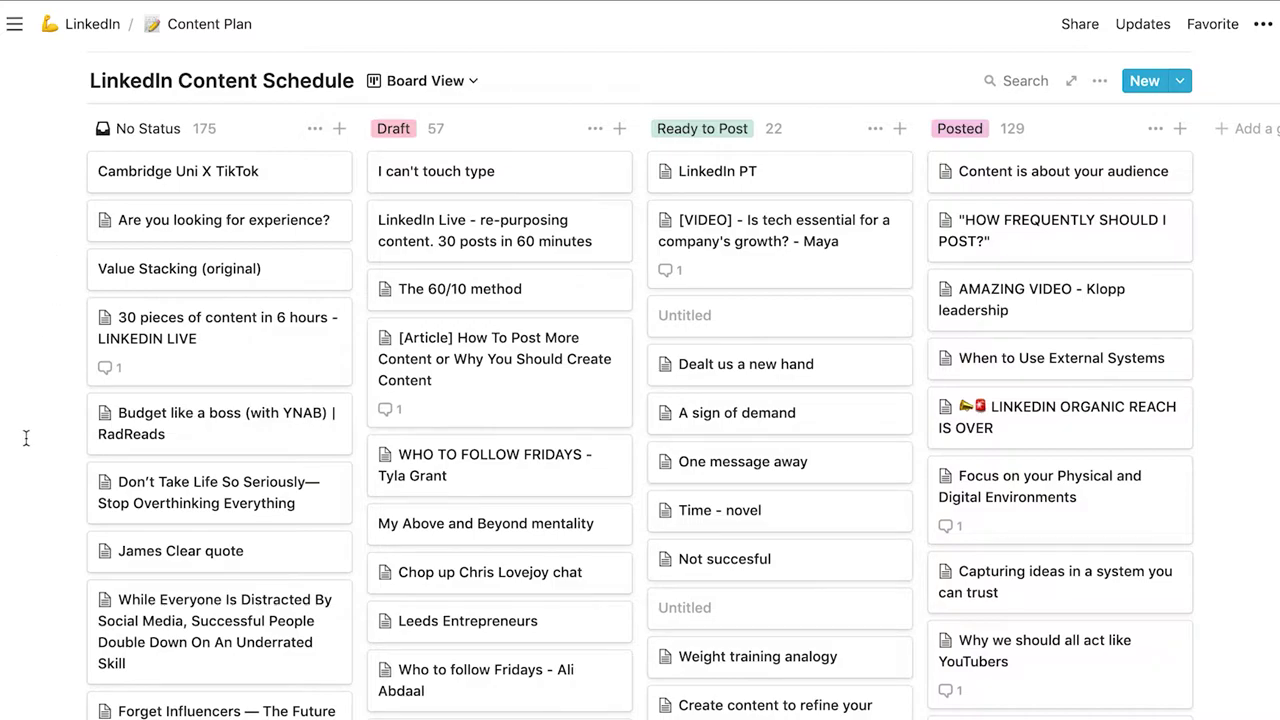
Step: Open the James Clear quote card, then move it through Draft and Ready to Post into Posted
{"action": "left_click", "coordinate": [178, 555]}
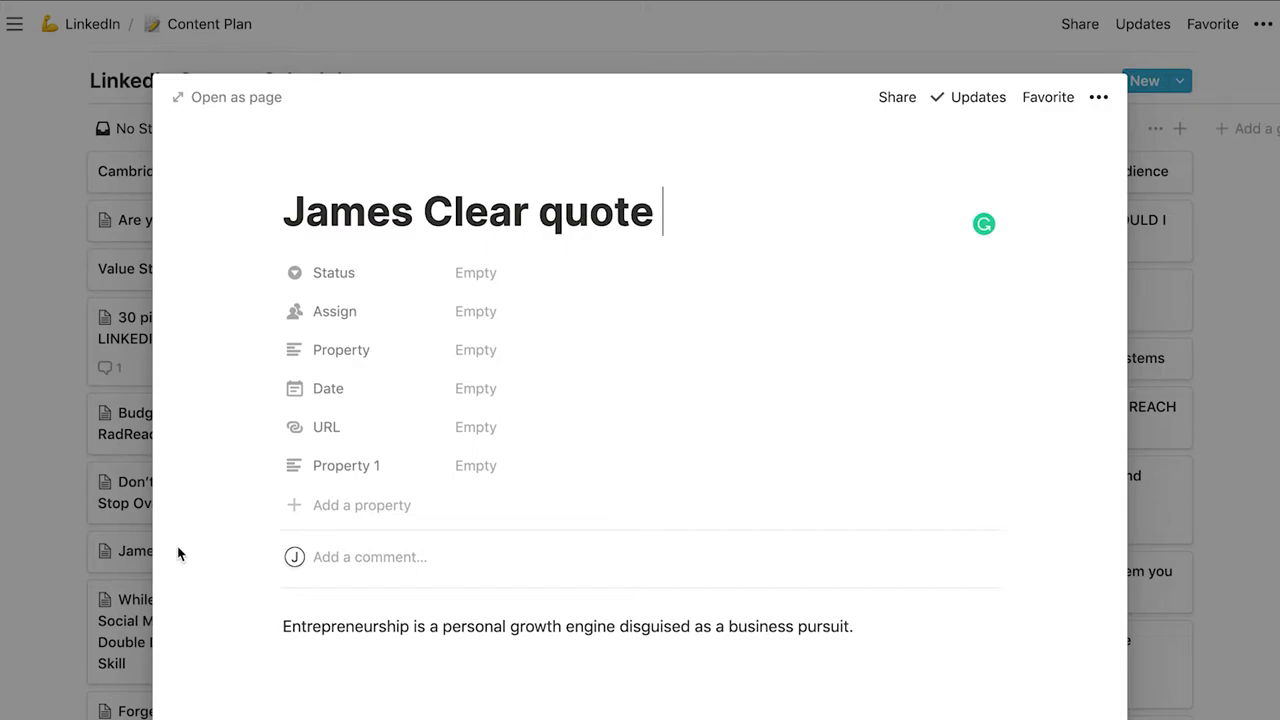
{"action": "left_click", "coordinate": [178, 553]}
{"action": "left_click_drag", "start_coordinate": [130, 614], "coordinate": [492, 237]}
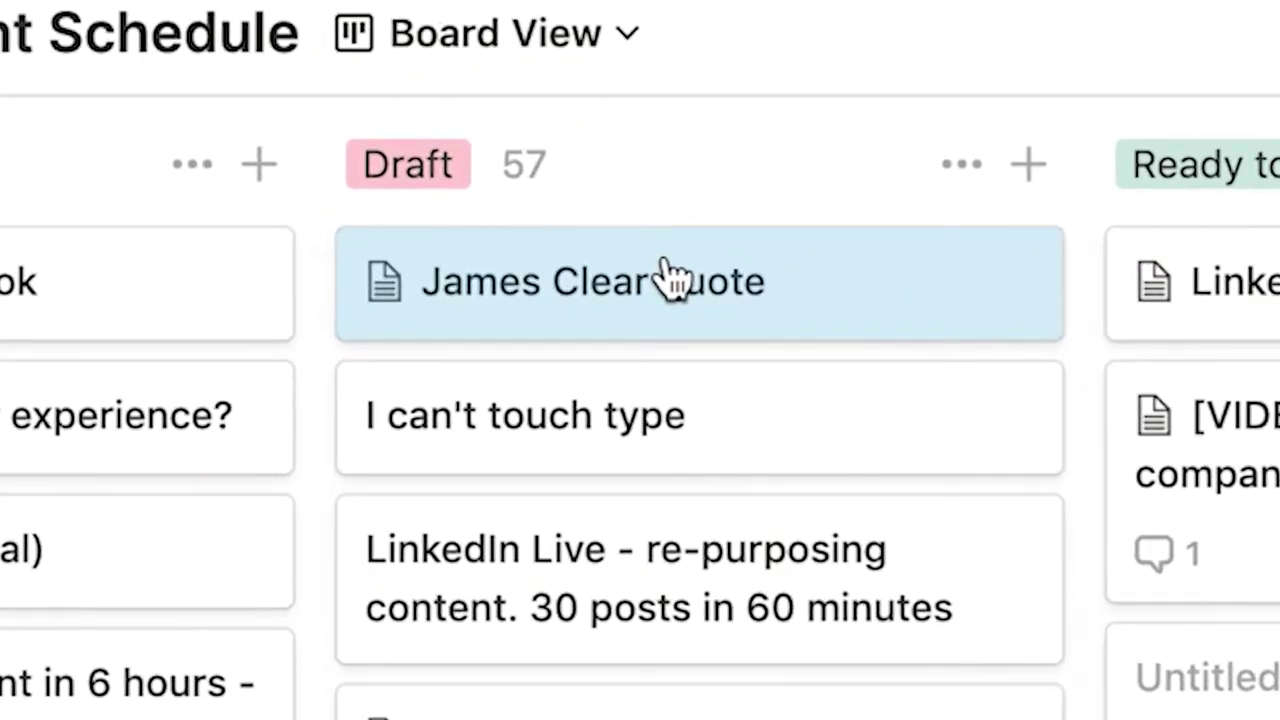
{"action": "left_click_drag", "start_coordinate": [866, 286], "coordinate": [565, 255]}
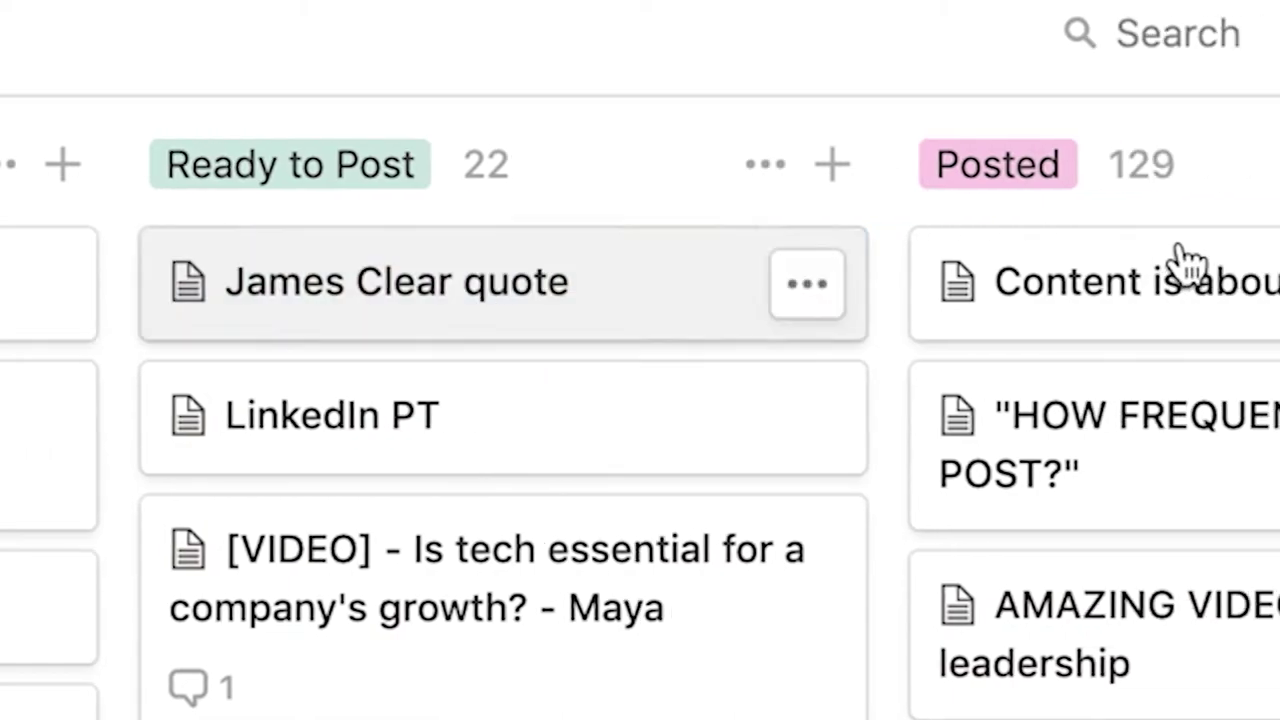
{"action": "left_click_drag", "start_coordinate": [418, 262], "coordinate": [1187, 262]}
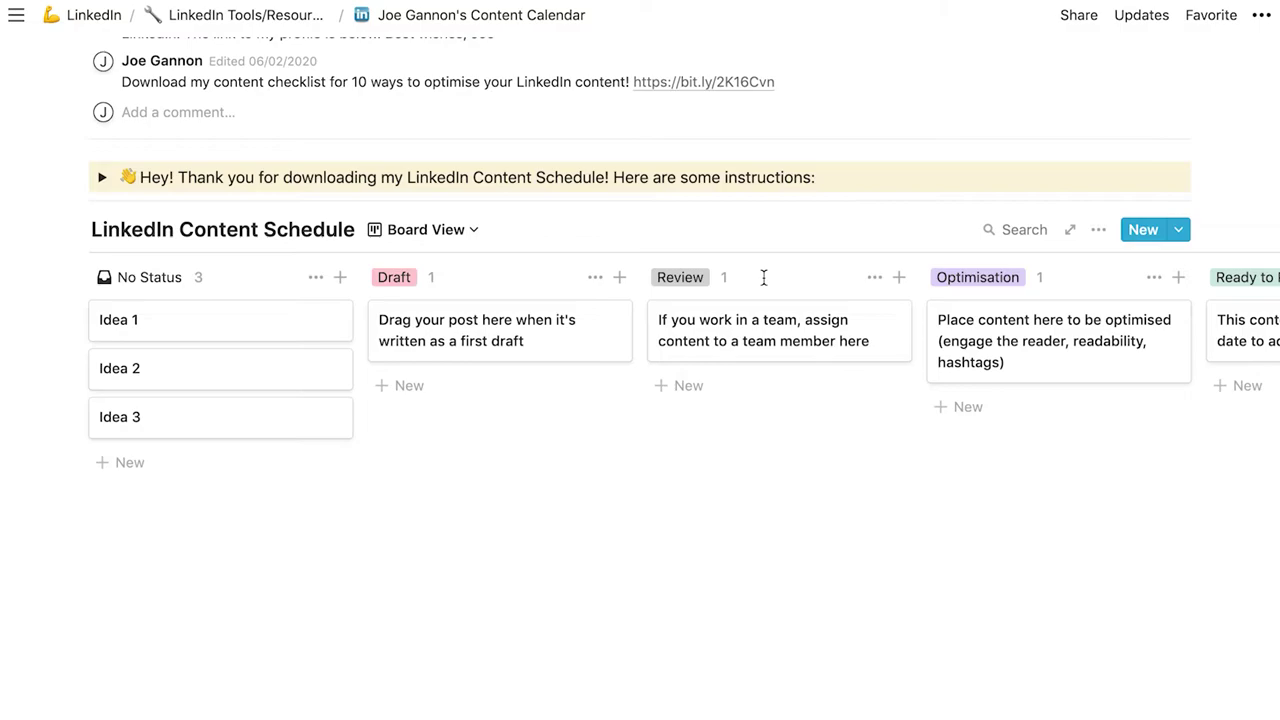
Step: Scan the template board, then open Idea 1 from No Status as an empty page
{"action": "scroll", "coordinate": [763, 277], "scroll_direction": "right", "scroll_amount": 5}
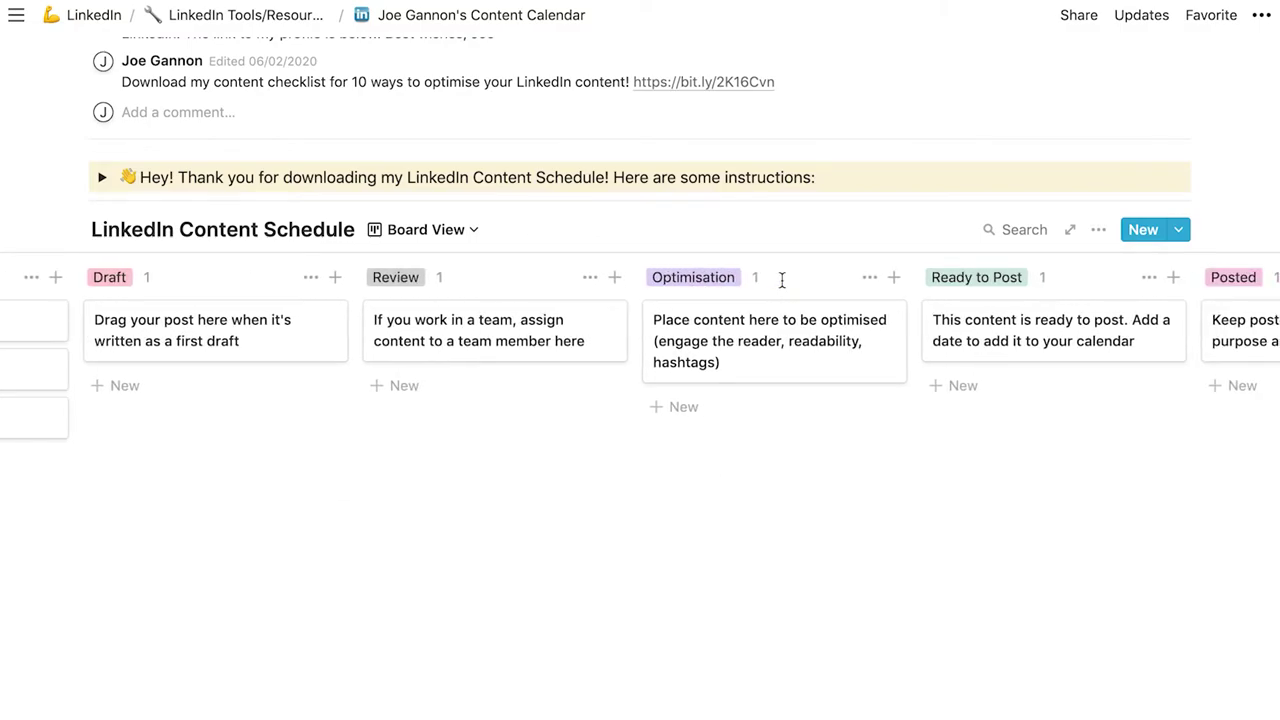
{"action": "scroll", "coordinate": [782, 280], "scroll_direction": "right", "scroll_amount": 3}
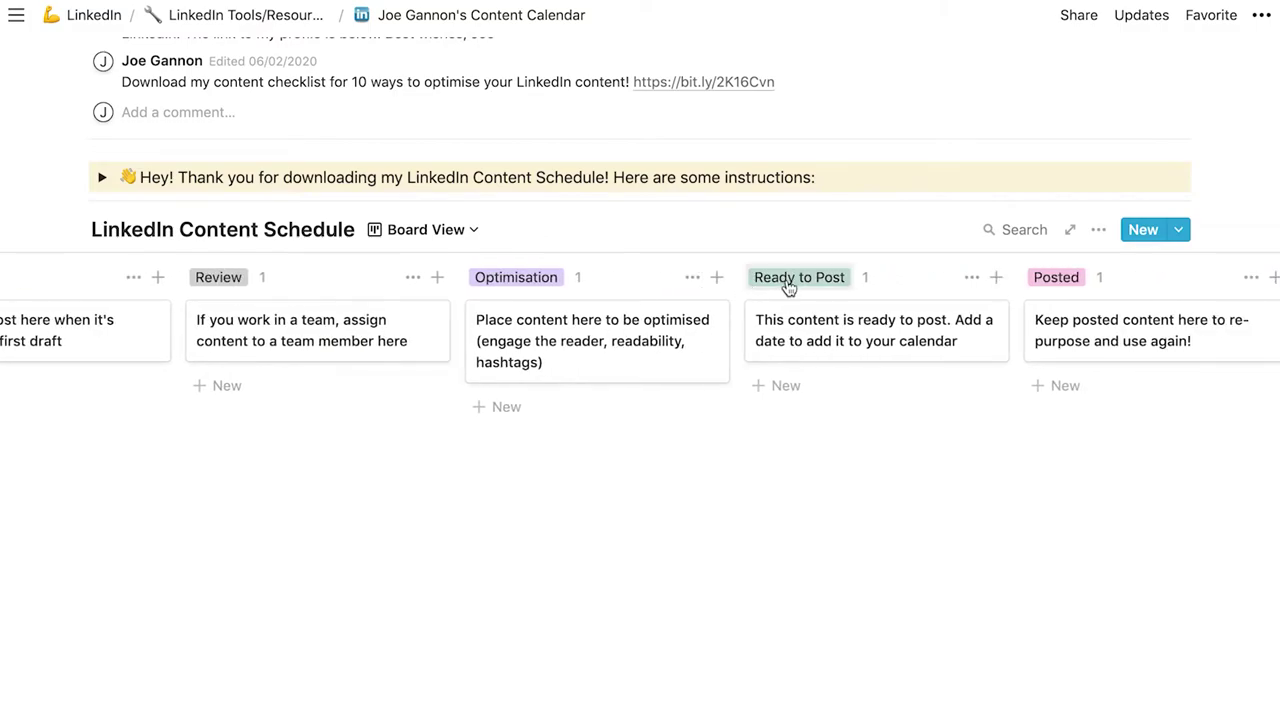
{"action": "scroll", "coordinate": [1176, 280], "scroll_direction": "left", "scroll_amount": 1}
{"action": "scroll", "coordinate": [720, 300], "scroll_direction": "left", "scroll_amount": 5}
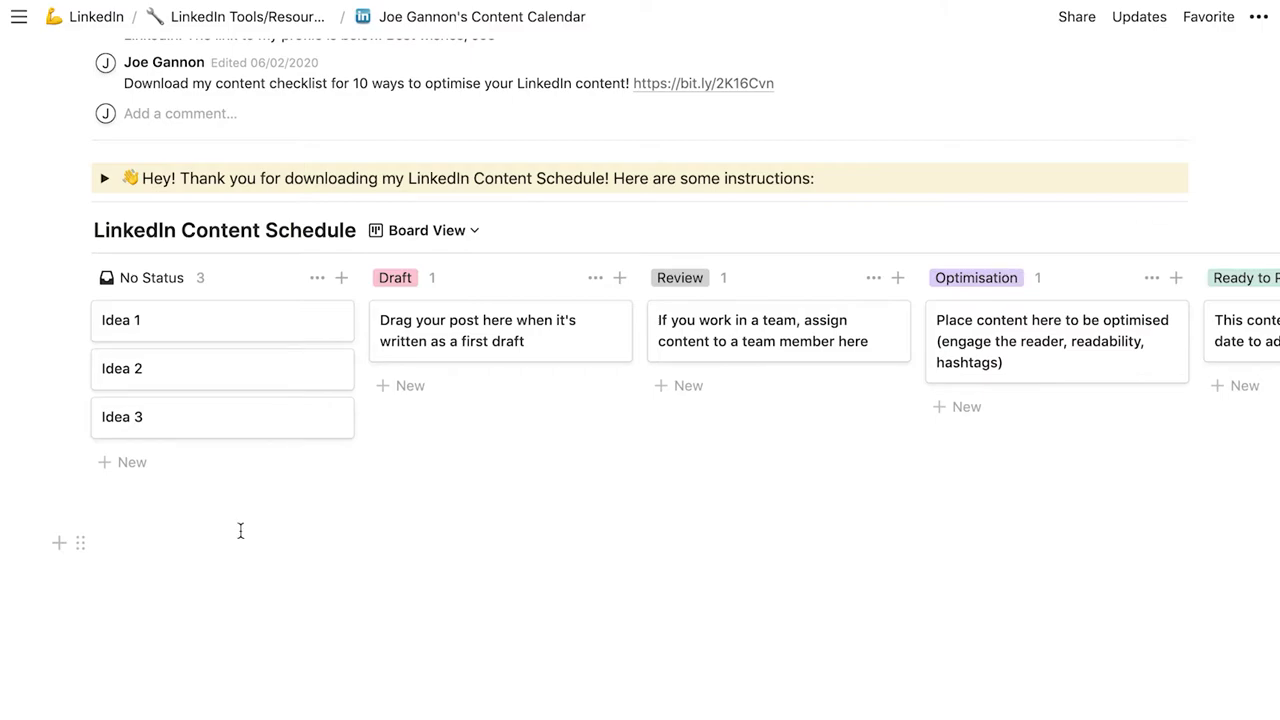
{"action": "left_click", "coordinate": [220, 332]}
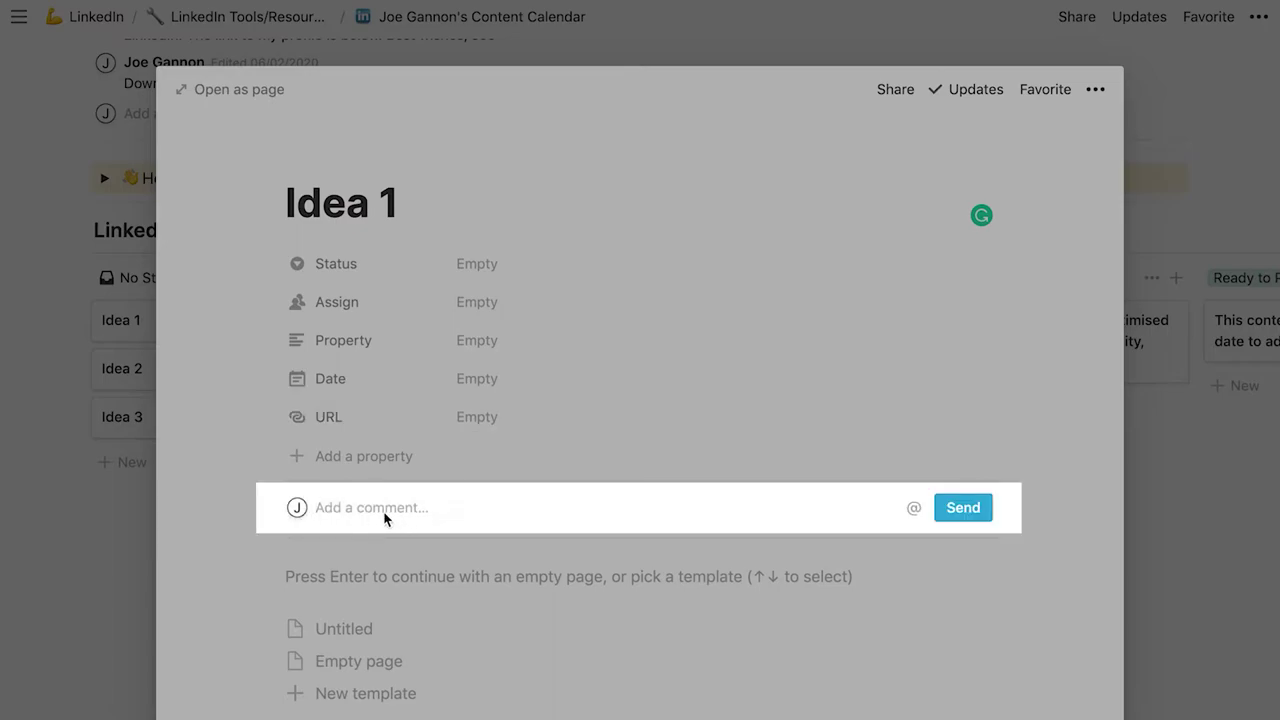
{"action": "left_click", "coordinate": [392, 575]}
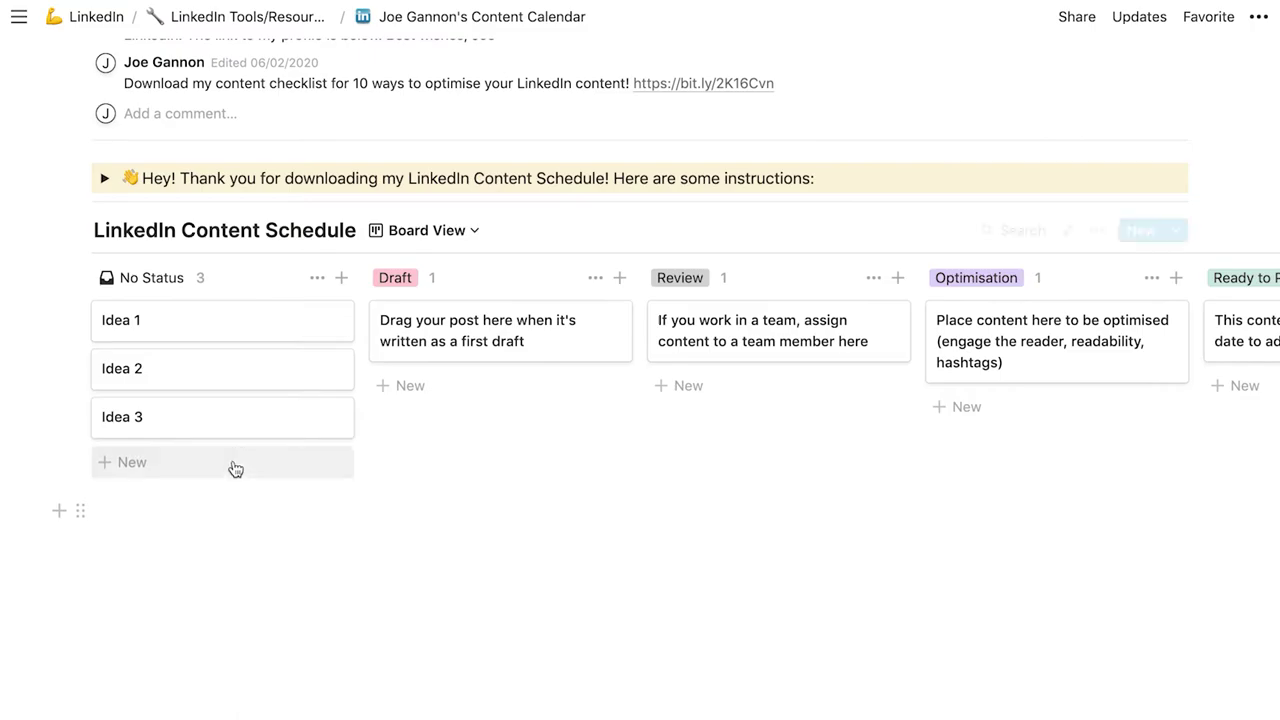
Step: Move Idea 1 from No Status through Draft and Review toward Optimisation, starting it as an empty page
{"action": "left_click_drag", "start_coordinate": [287, 325], "coordinate": [656, 351]}
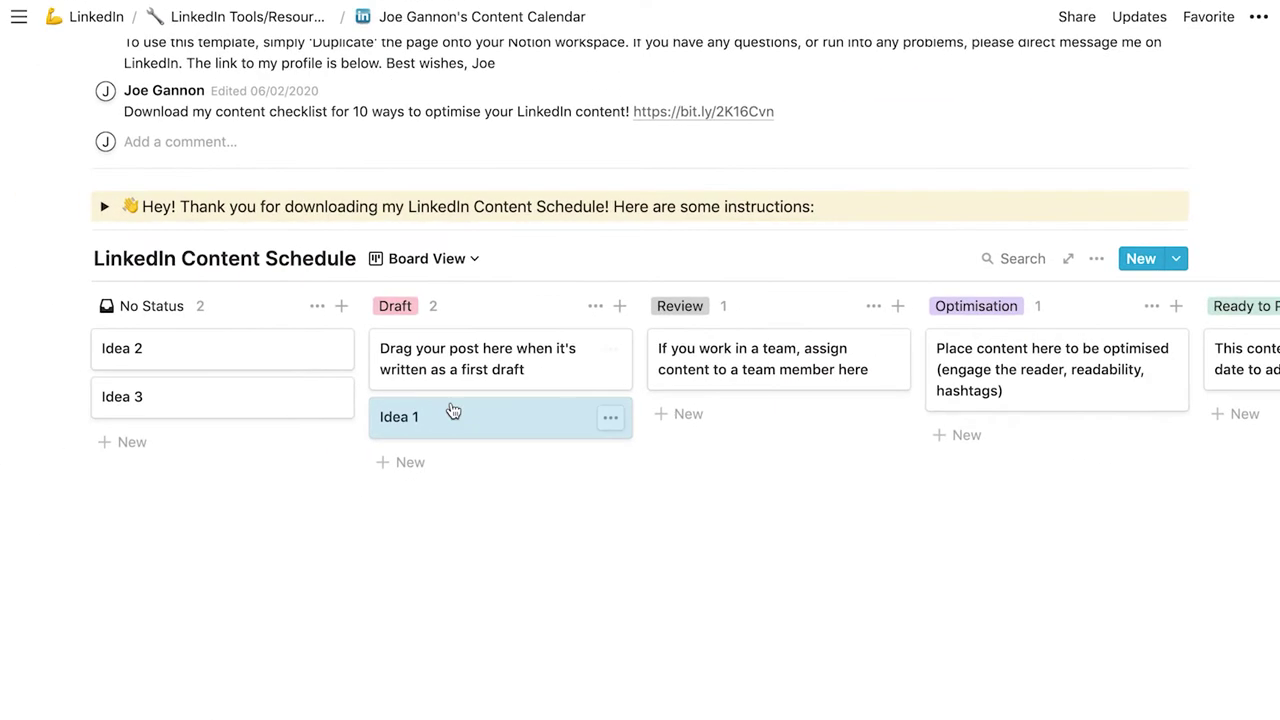
{"action": "left_click", "coordinate": [458, 450]}
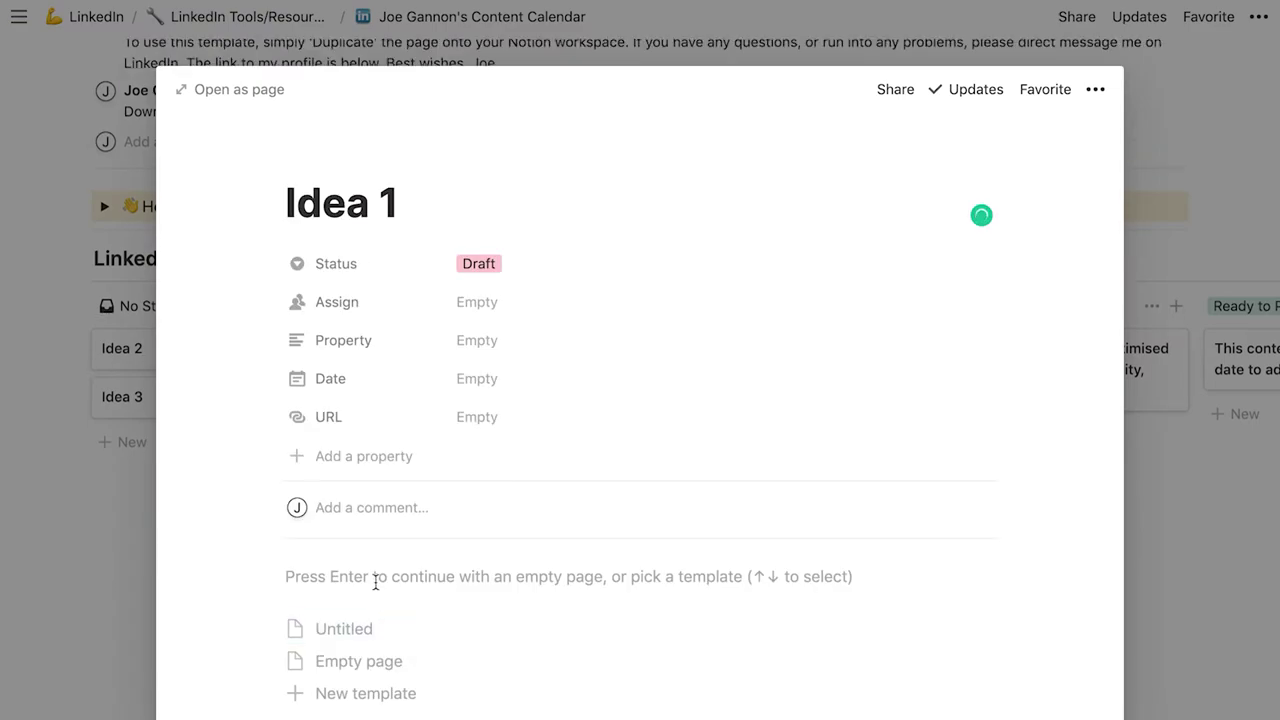
{"action": "left_click", "coordinate": [375, 582]}
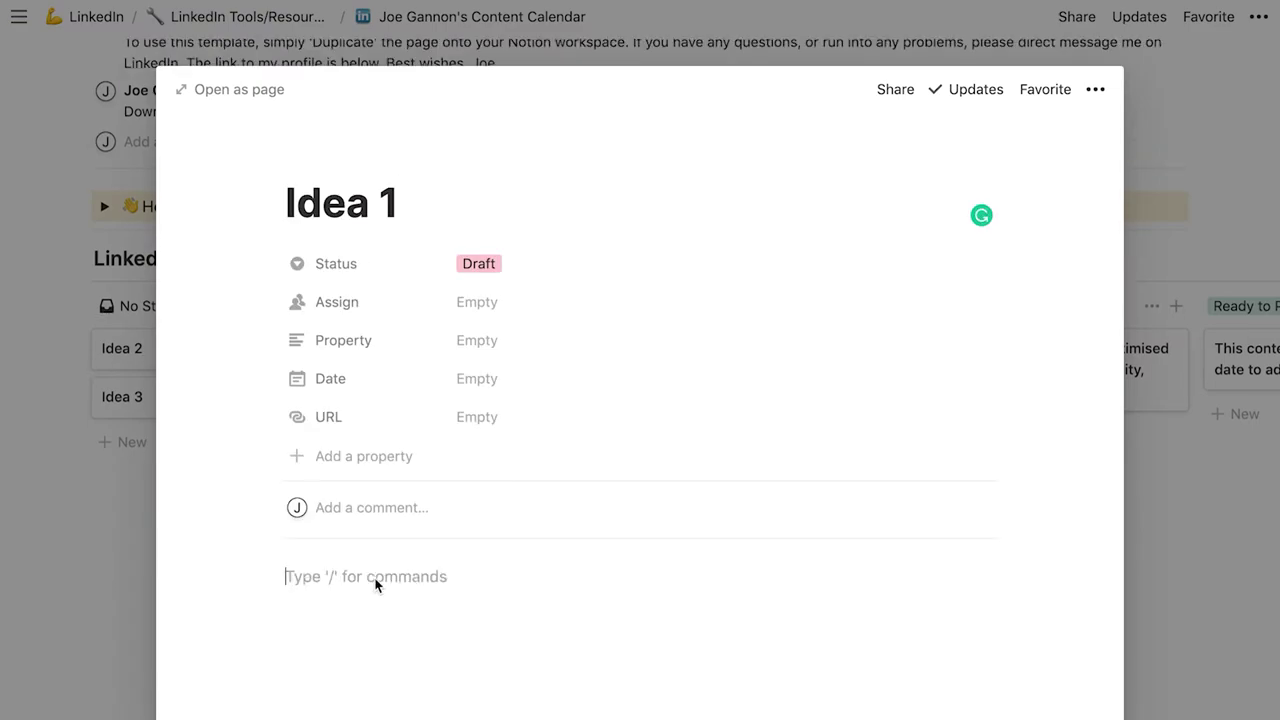
{"action": "key", "text": "Escape"}
{"action": "left_click_drag", "start_coordinate": [551, 420], "coordinate": [751, 437]}
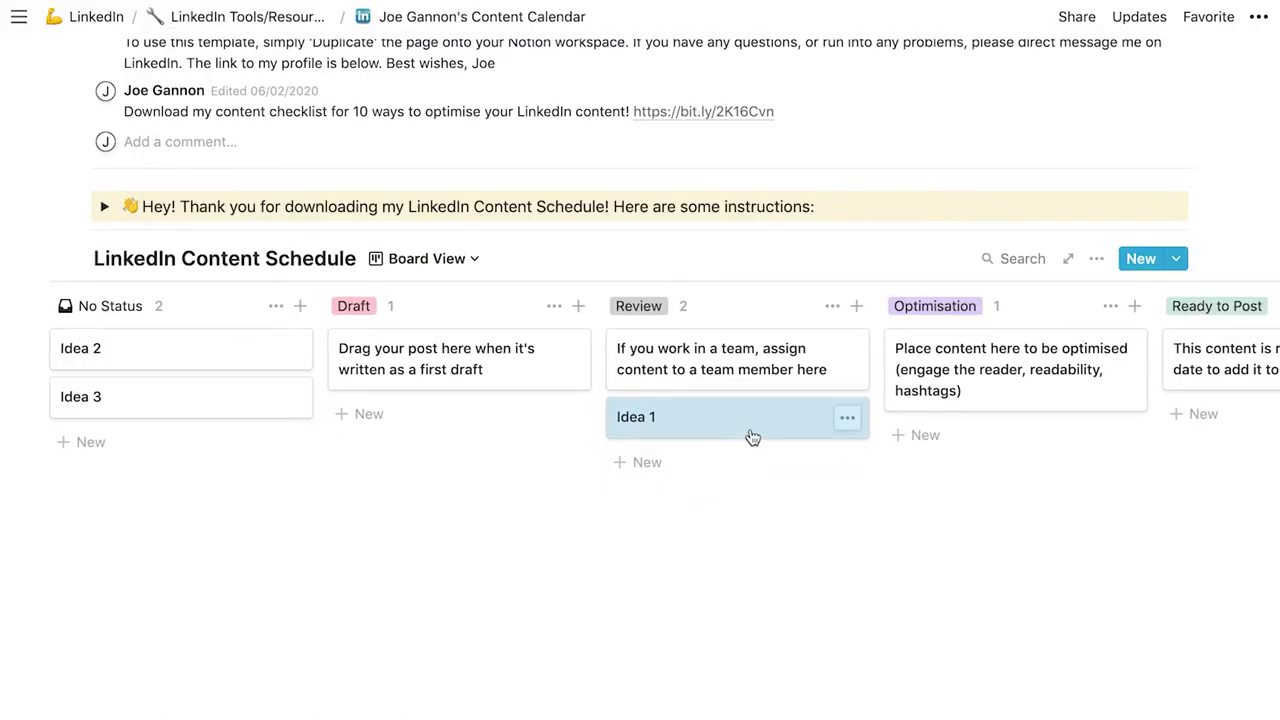
{"action": "left_click", "coordinate": [751, 423]}
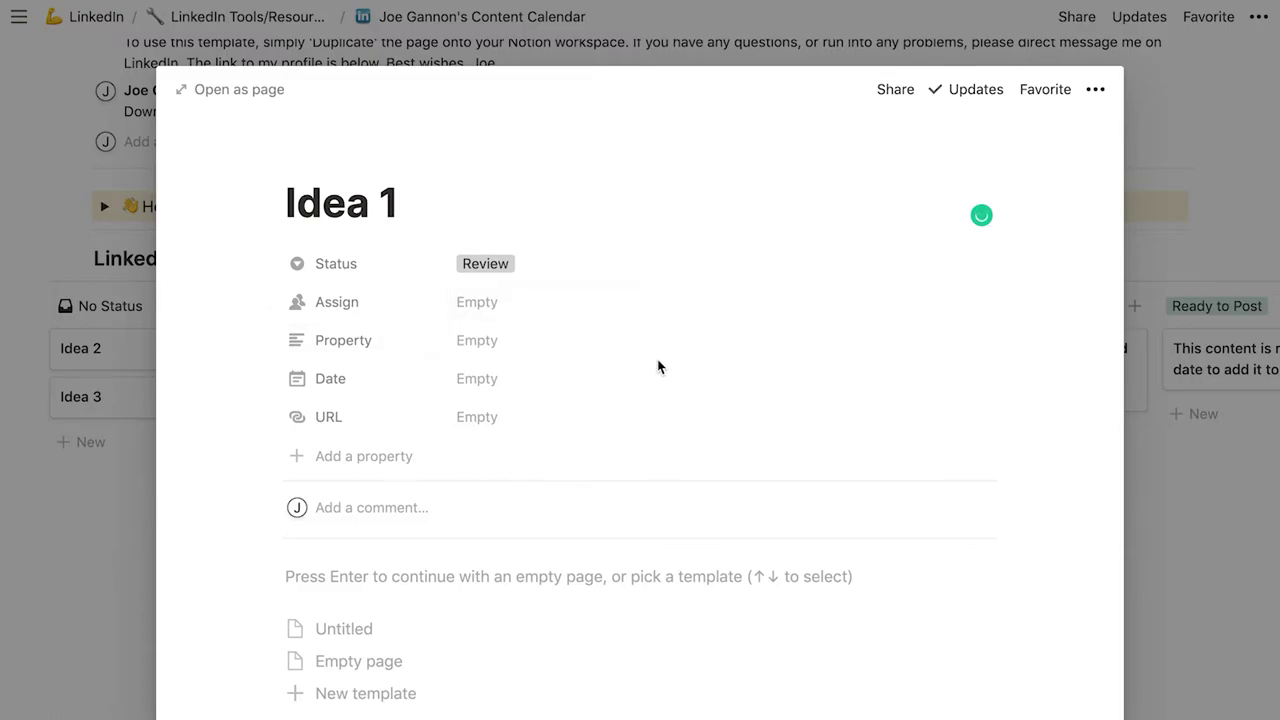
{"action": "key", "text": "Escape"}
{"action": "scroll", "coordinate": [797, 480], "scroll_direction": "right", "scroll_amount": 5}
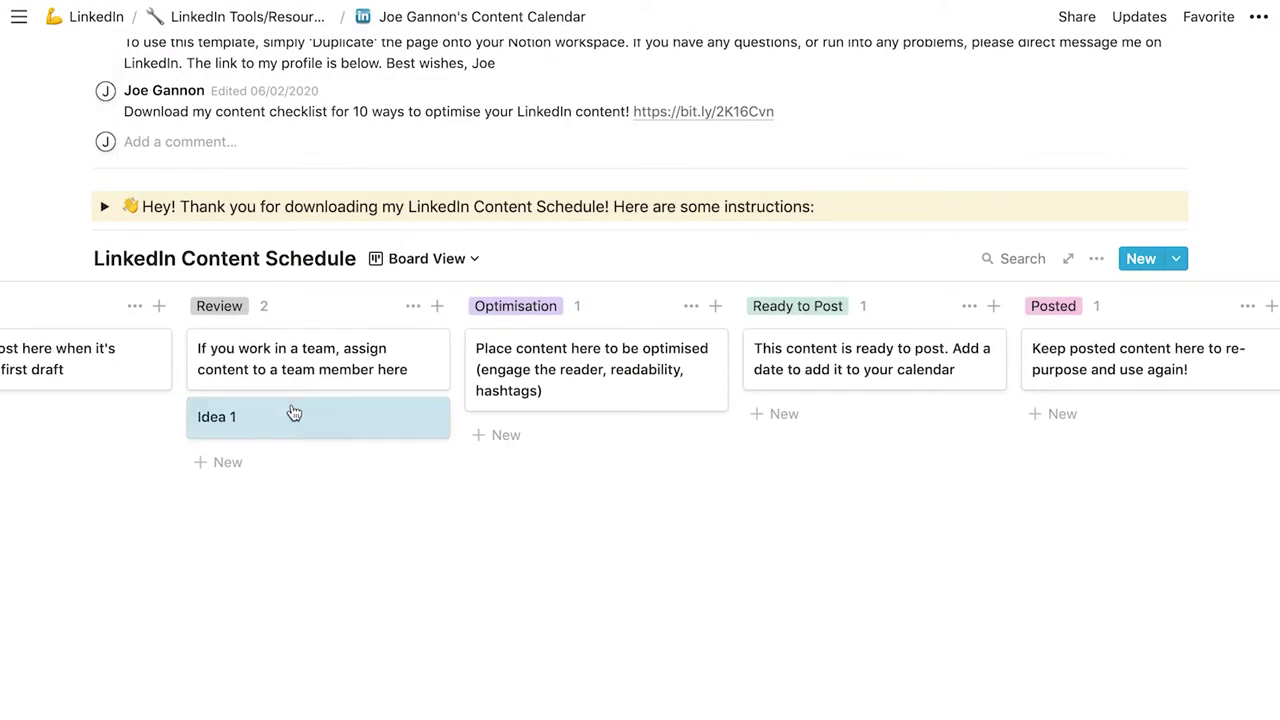
{"action": "left_click_drag", "start_coordinate": [294, 414], "coordinate": [558, 429]}
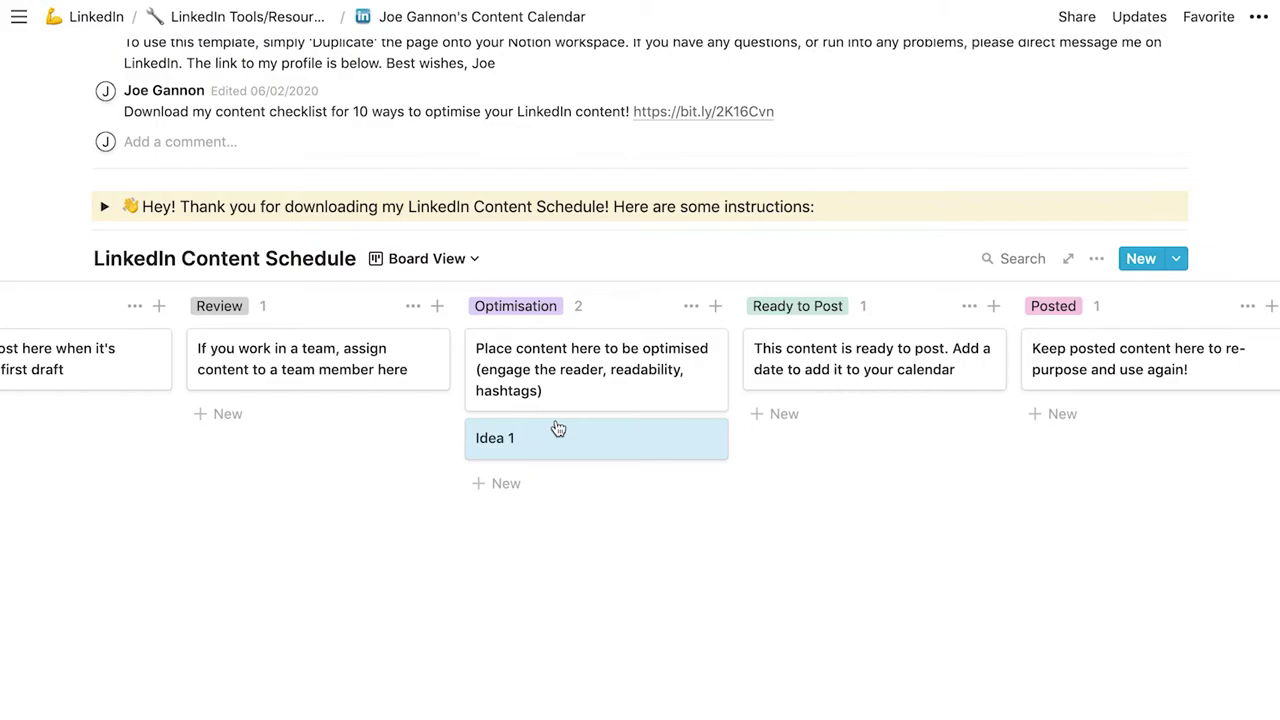
Step: Move Idea 1 into Ready to Post and set its date to Aug 6, 2020
{"action": "left_click_drag", "start_coordinate": [568, 446], "coordinate": [829, 406]}
{"action": "left_click", "coordinate": [824, 417]}
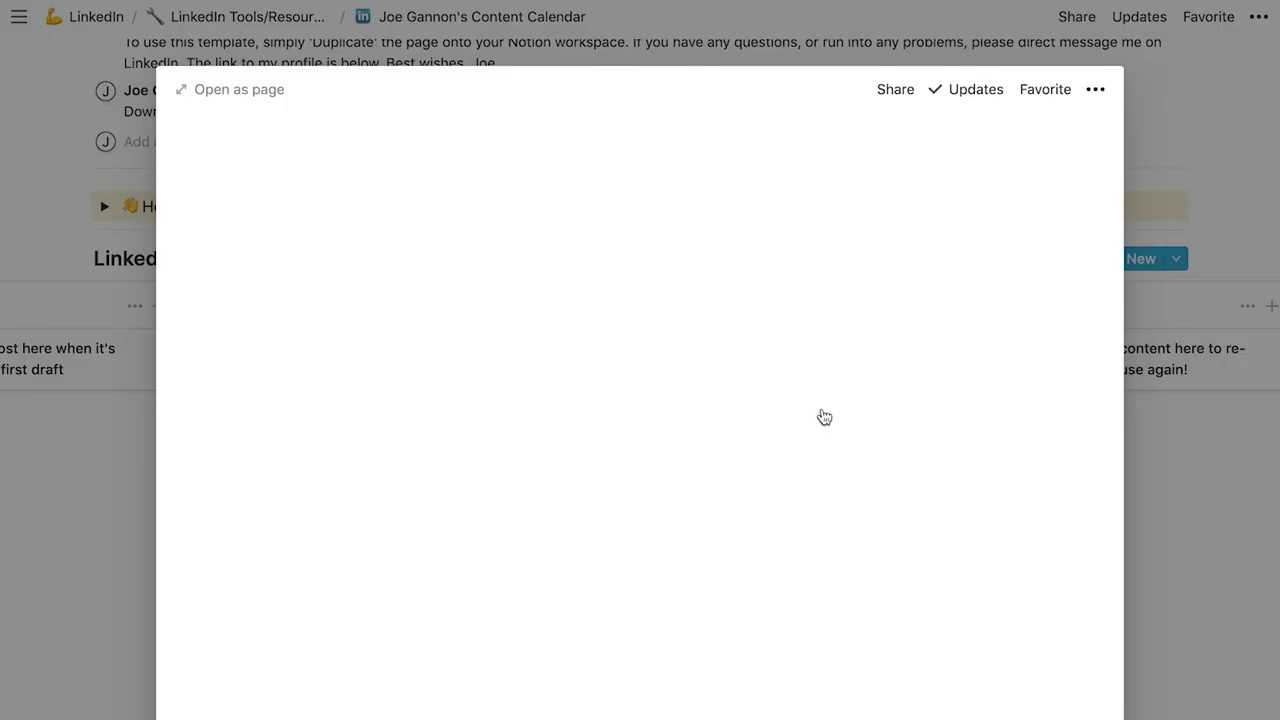
{"action": "left_click", "coordinate": [505, 395]}
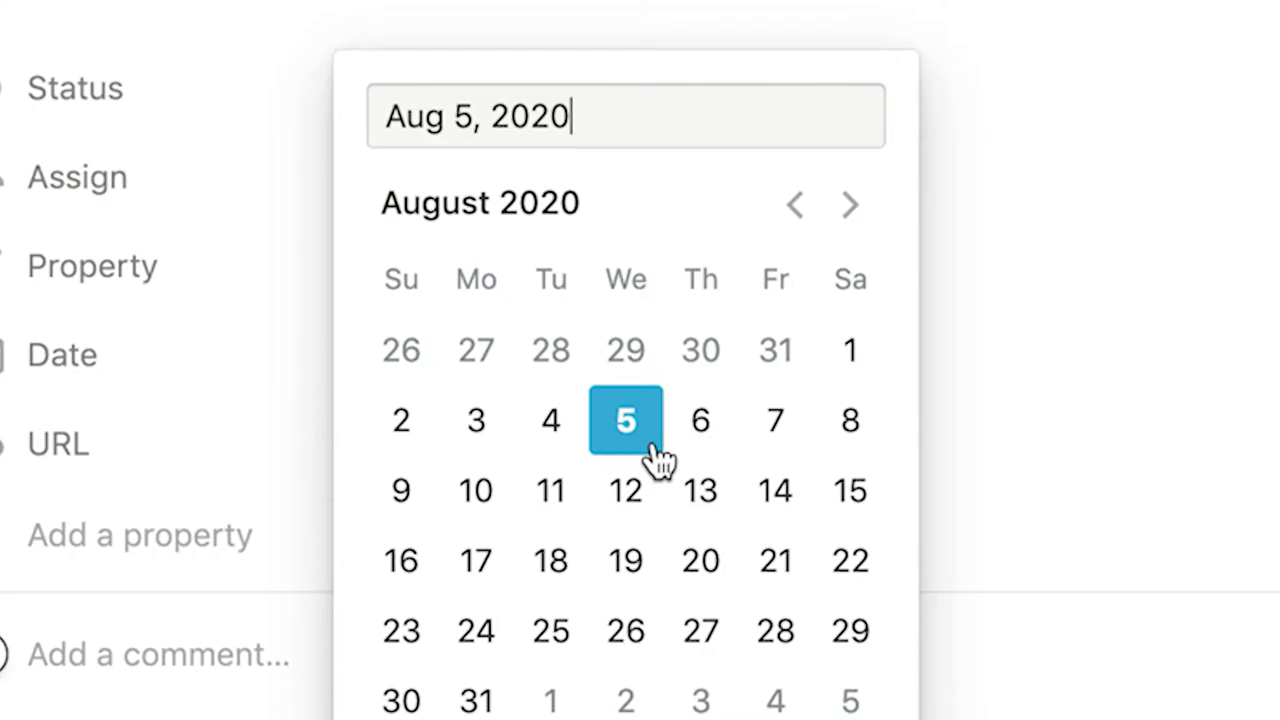
{"action": "left_click", "coordinate": [700, 425]}
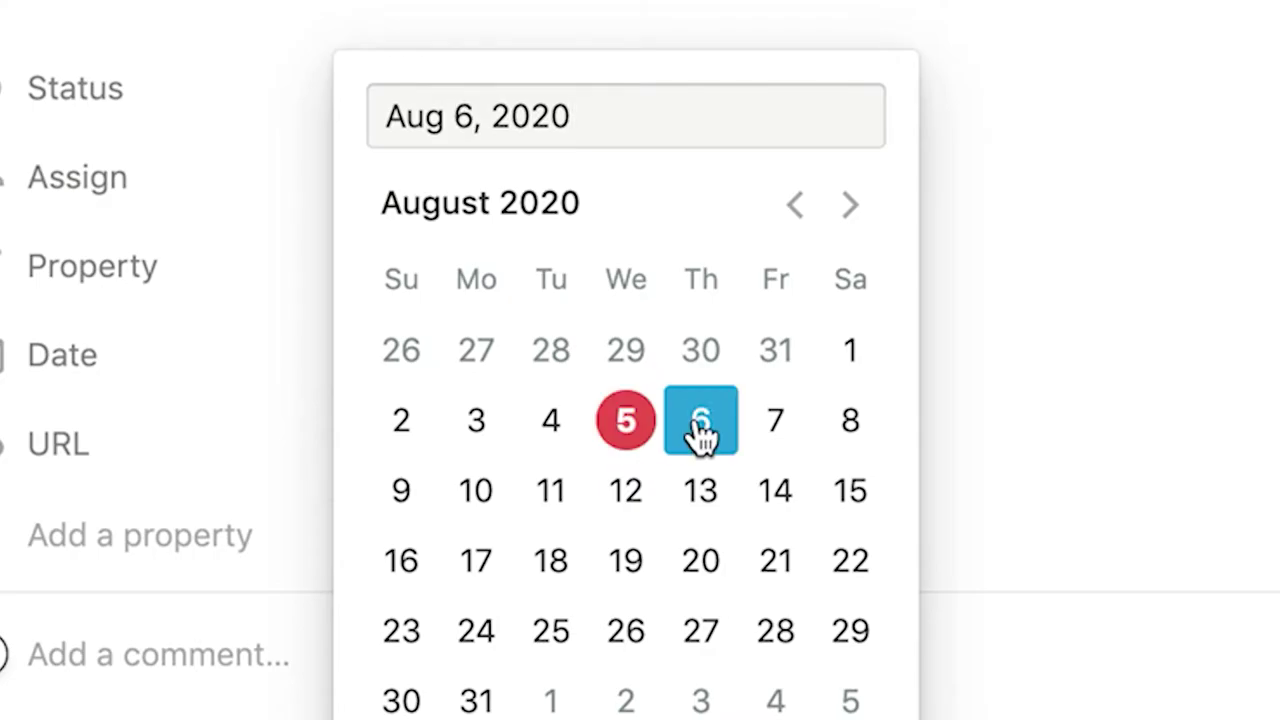
{"action": "left_click", "coordinate": [1166, 491]}
Step: Confirm Idea 1 on the Content Calendar view and drag it into Posted
{"action": "left_click", "coordinate": [1166, 491]}
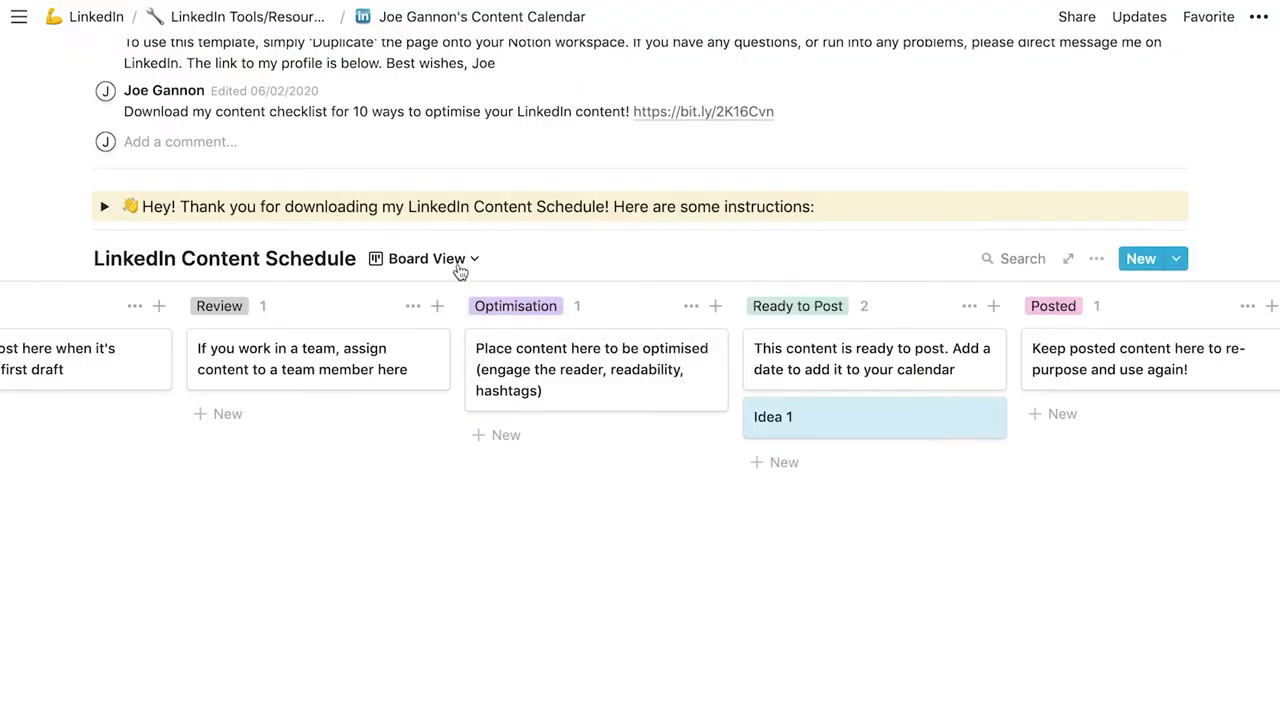
{"action": "left_click", "coordinate": [460, 262]}
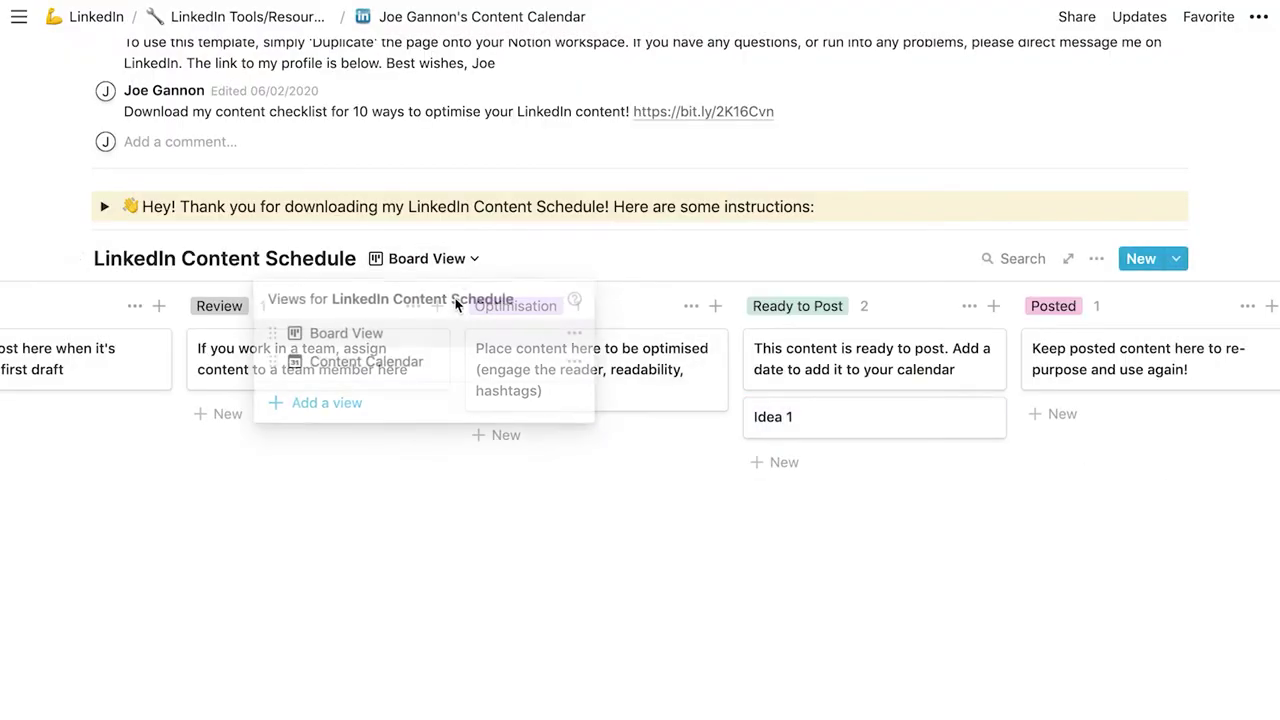
{"action": "left_click", "coordinate": [443, 354]}
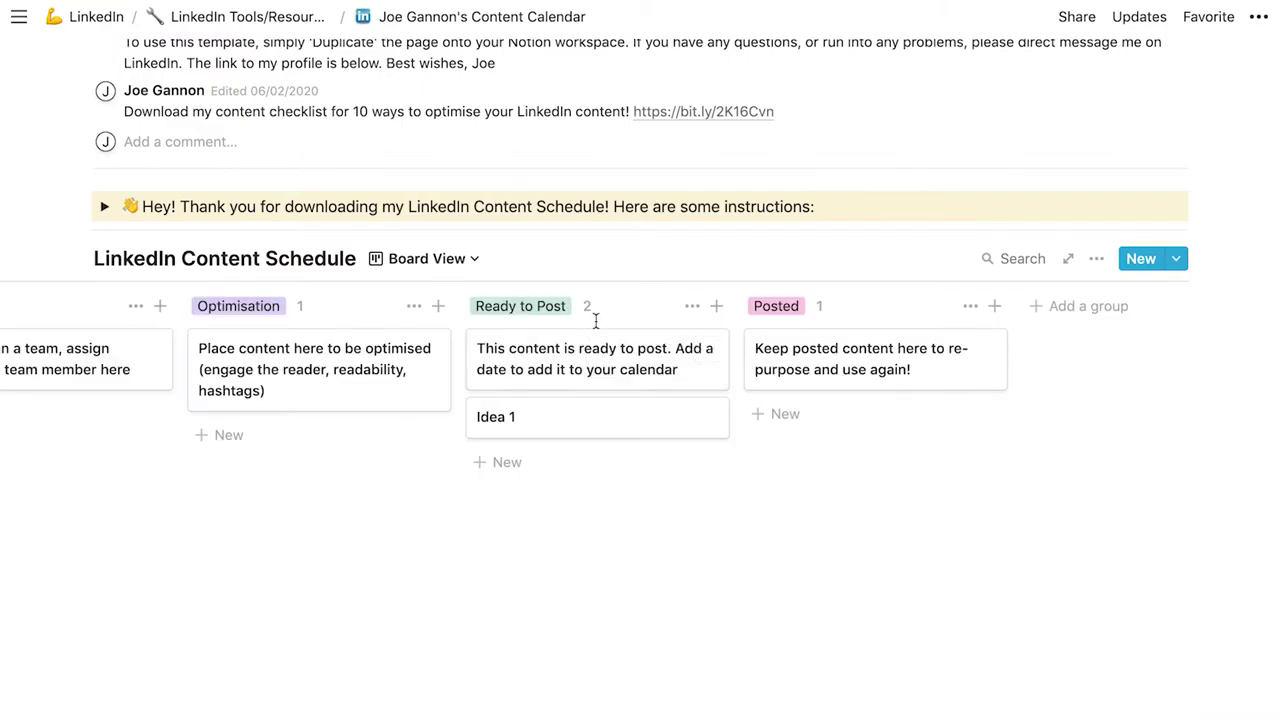
{"action": "left_click_drag", "start_coordinate": [571, 420], "coordinate": [878, 409]}
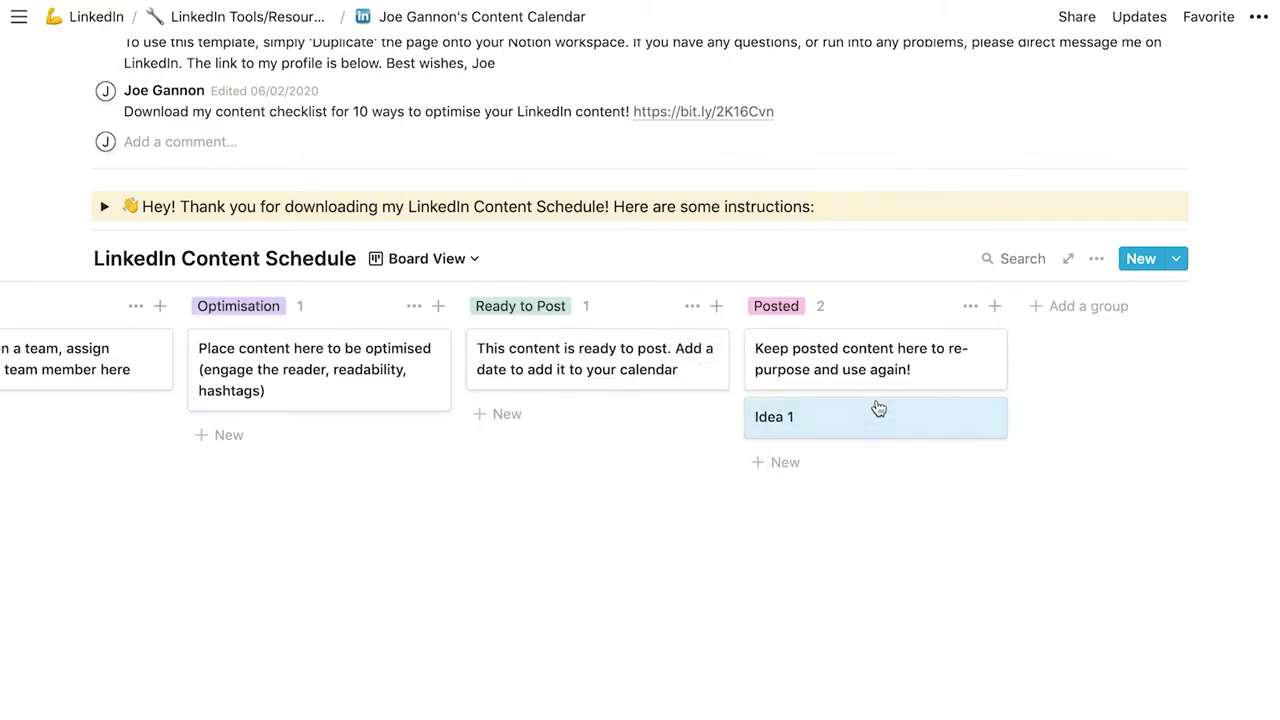
Step: Scroll across every board column from No Status to Posted and deselect the Idea 1 card
{"action": "scroll", "coordinate": [775, 318], "scroll_direction": "left", "scroll_amount": 10}
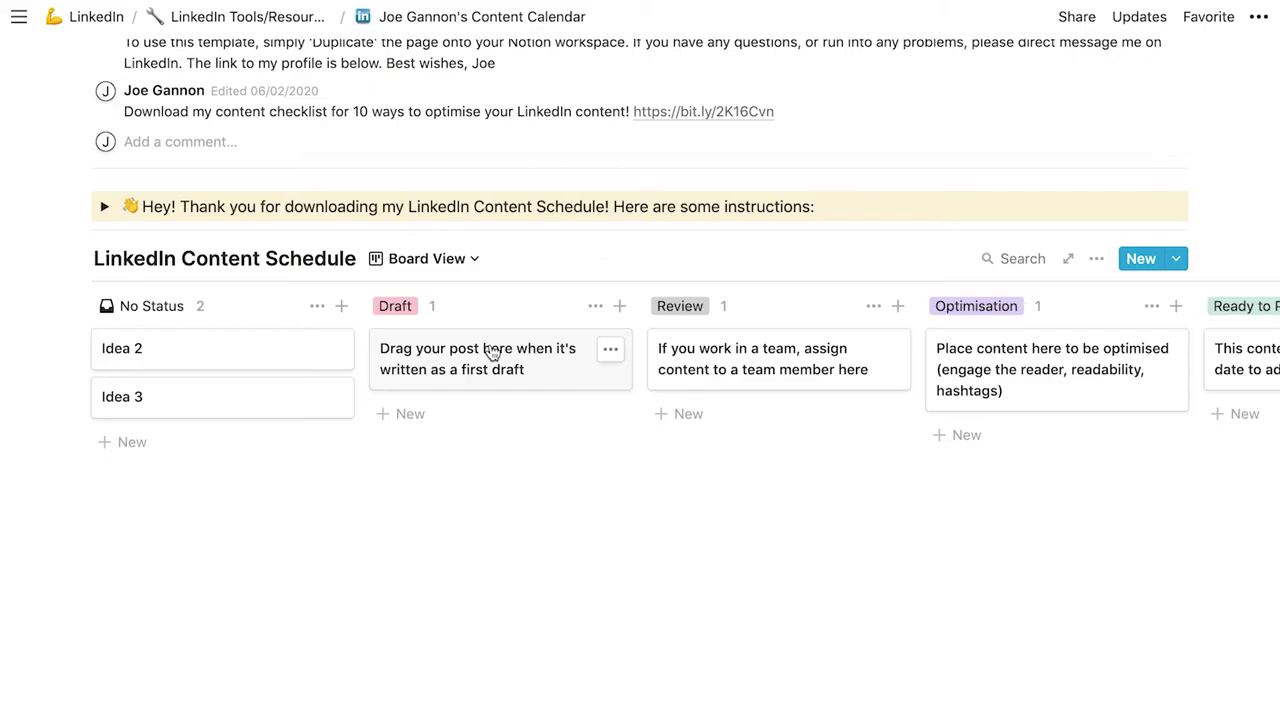
{"action": "scroll", "coordinate": [492, 352], "scroll_direction": "right", "scroll_amount": 3}
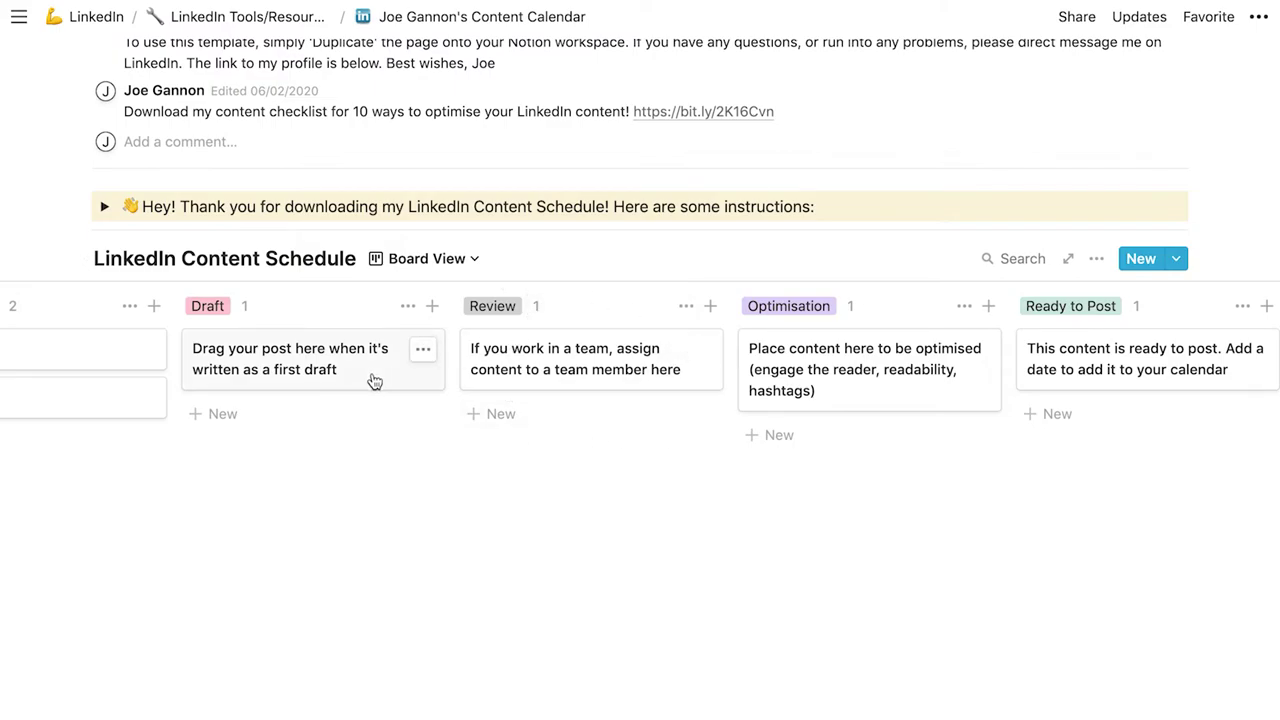
{"action": "scroll", "coordinate": [883, 374], "scroll_direction": "right", "scroll_amount": 3}
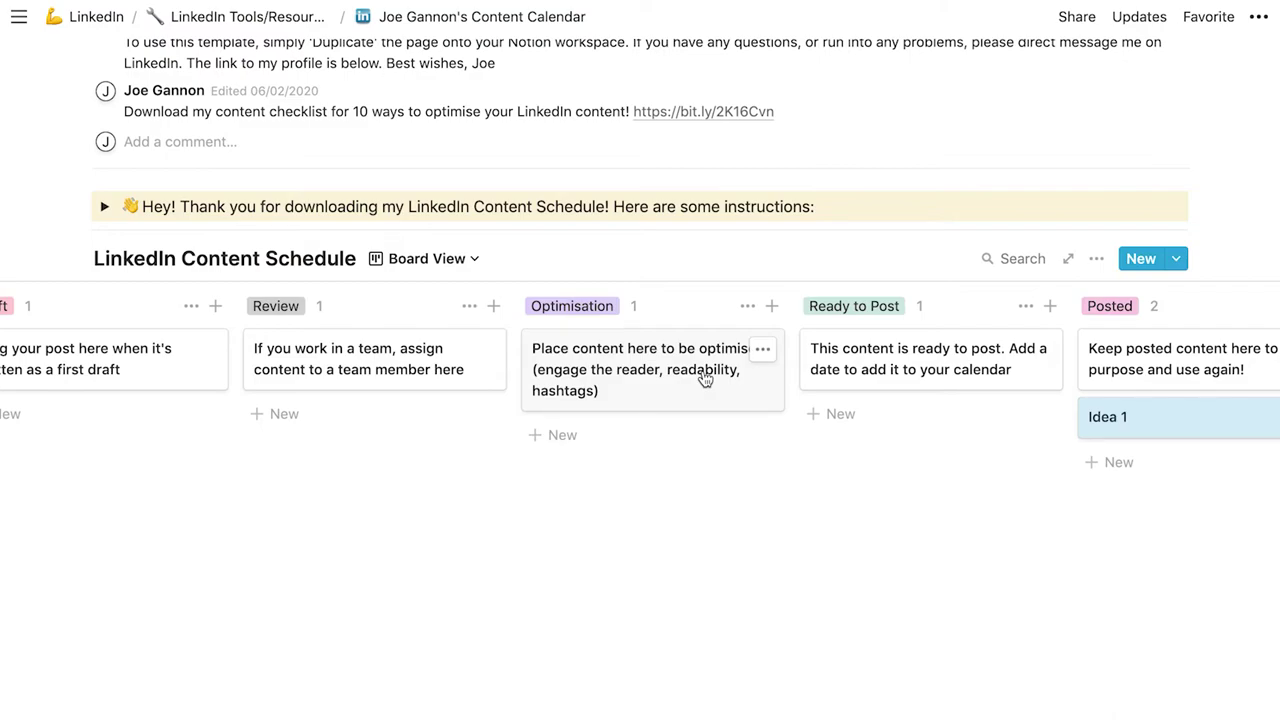
{"action": "scroll", "coordinate": [705, 379], "scroll_direction": "right", "scroll_amount": 2}
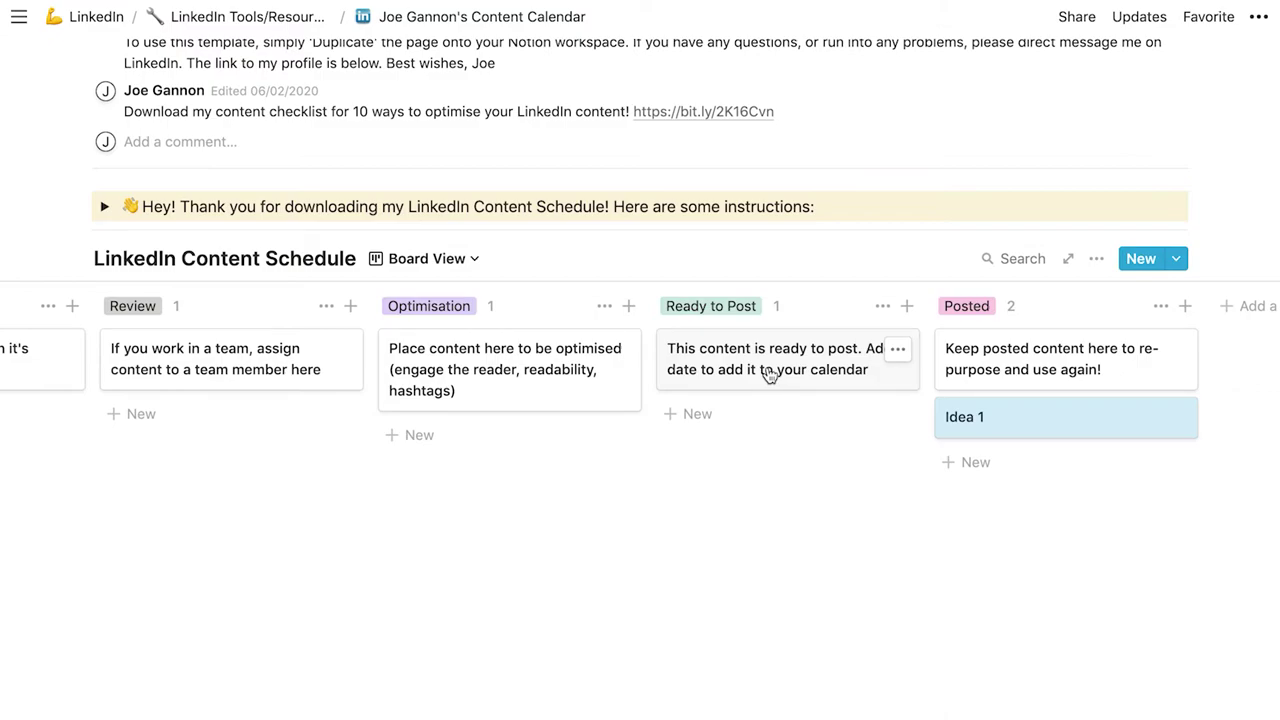
{"action": "left_click", "coordinate": [791, 418]}
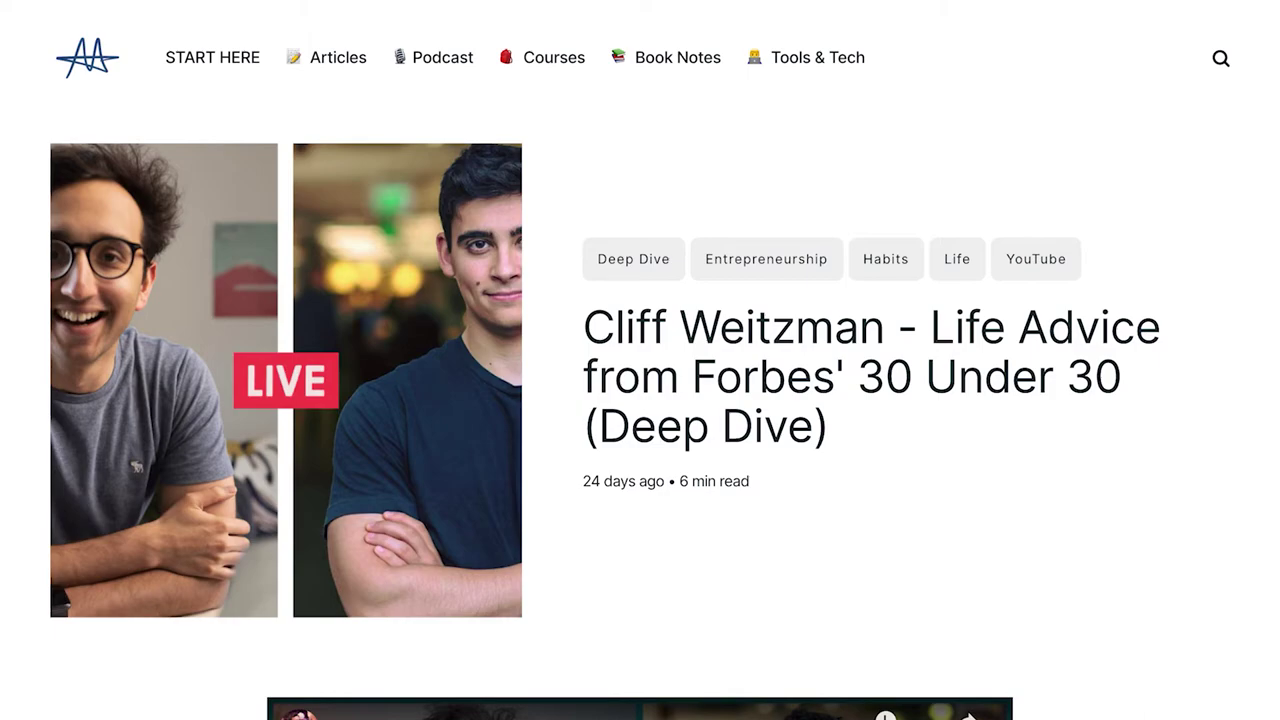
Step: Scroll the Forbes 30 Under 30 deep-dive article down to Books Mentioned and back up
{"action": "scroll", "coordinate": [640, 360], "scroll_direction": "down", "scroll_amount": 3}
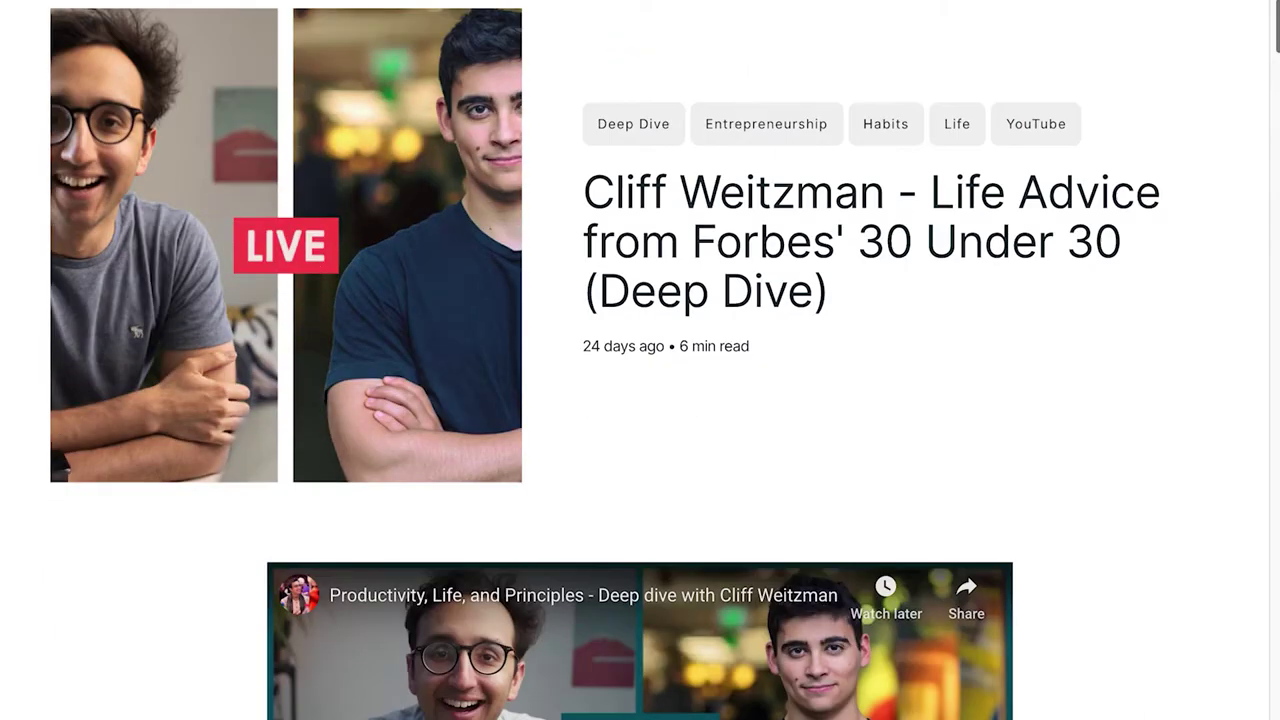
{"action": "scroll", "coordinate": [640, 360], "scroll_direction": "down", "scroll_amount": 3}
{"action": "scroll", "coordinate": [1180, 512], "scroll_direction": "down", "scroll_amount": 3}
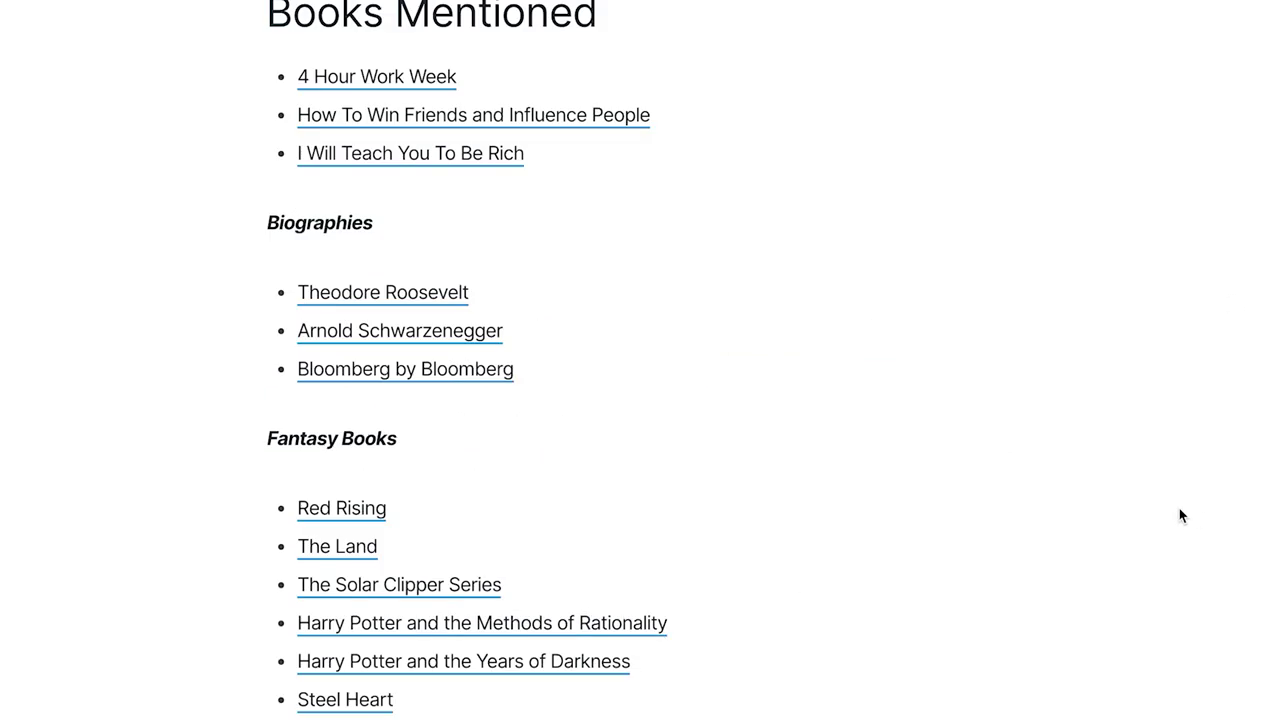
{"action": "scroll", "coordinate": [1180, 515], "scroll_direction": "down", "scroll_amount": 5}
{"action": "scroll", "coordinate": [1180, 515], "scroll_direction": "up", "scroll_amount": 20}
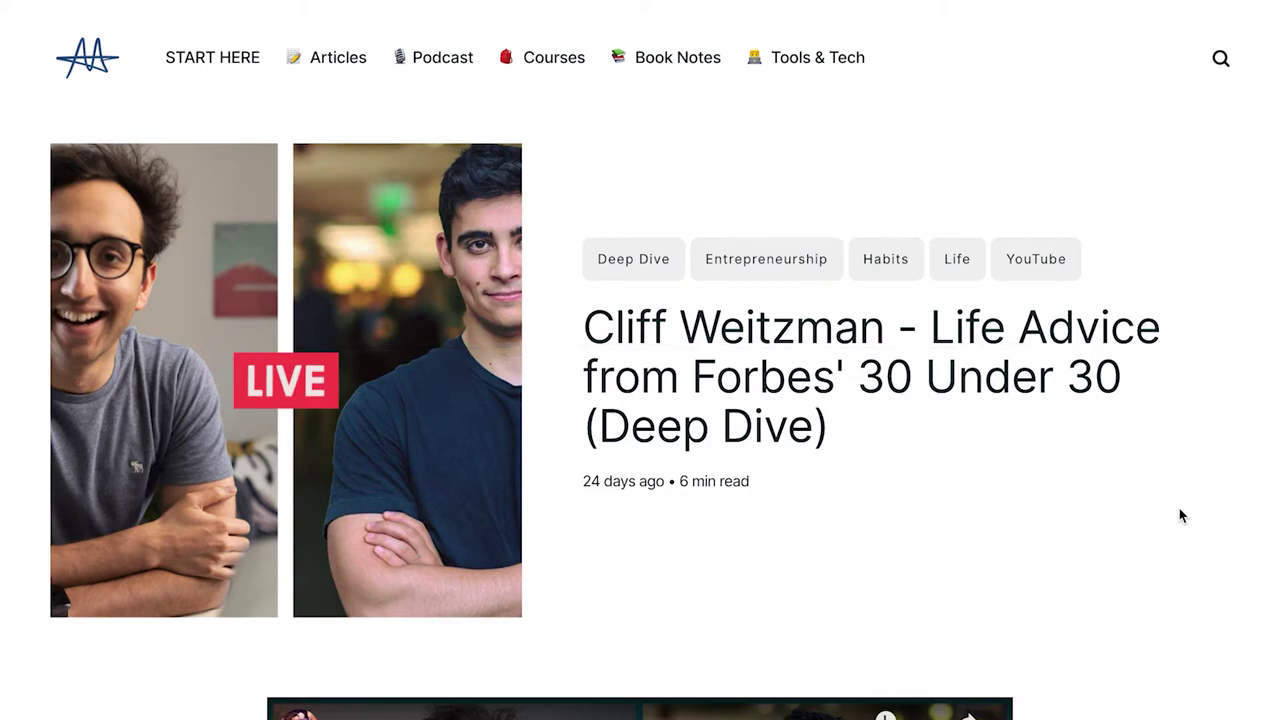
{"action": "scroll", "coordinate": [1179, 508], "scroll_direction": "down", "scroll_amount": 5}
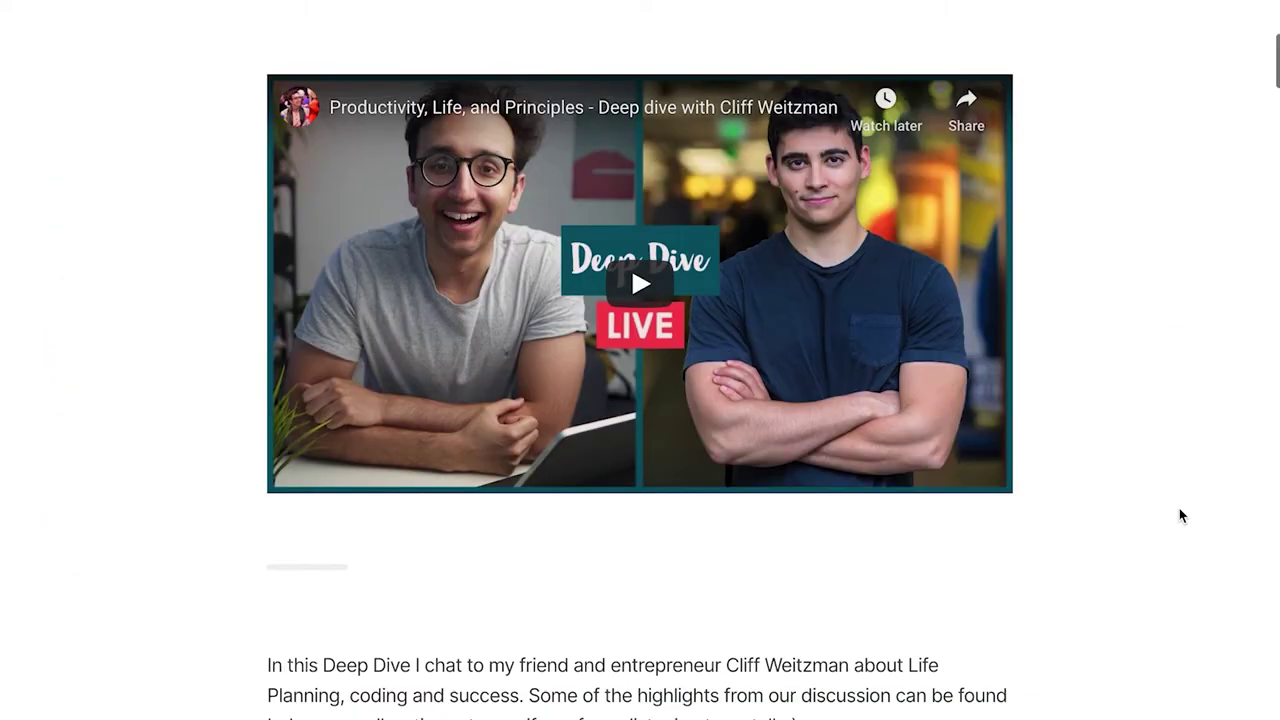
{"action": "scroll", "coordinate": [1181, 512], "scroll_direction": "down", "scroll_amount": 7}
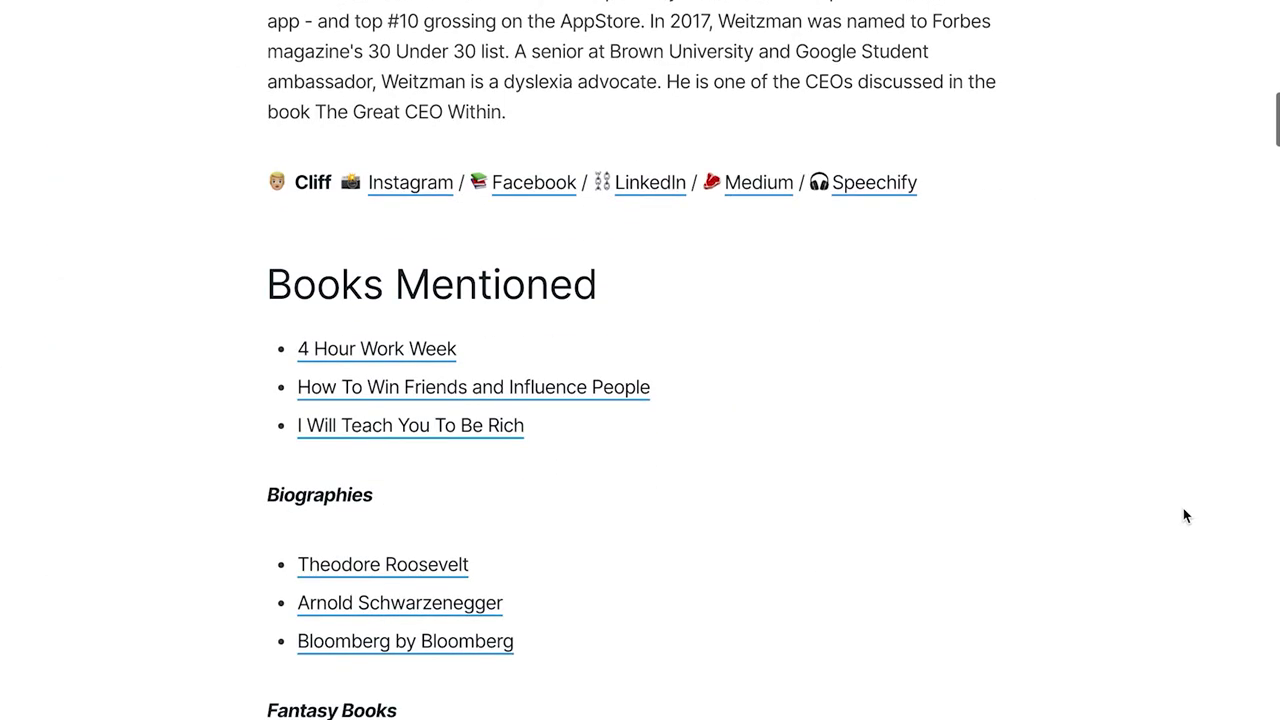
{"action": "scroll", "coordinate": [1184, 515], "scroll_direction": "down", "scroll_amount": 5}
{"action": "scroll", "coordinate": [1184, 515], "scroll_direction": "up", "scroll_amount": 17}
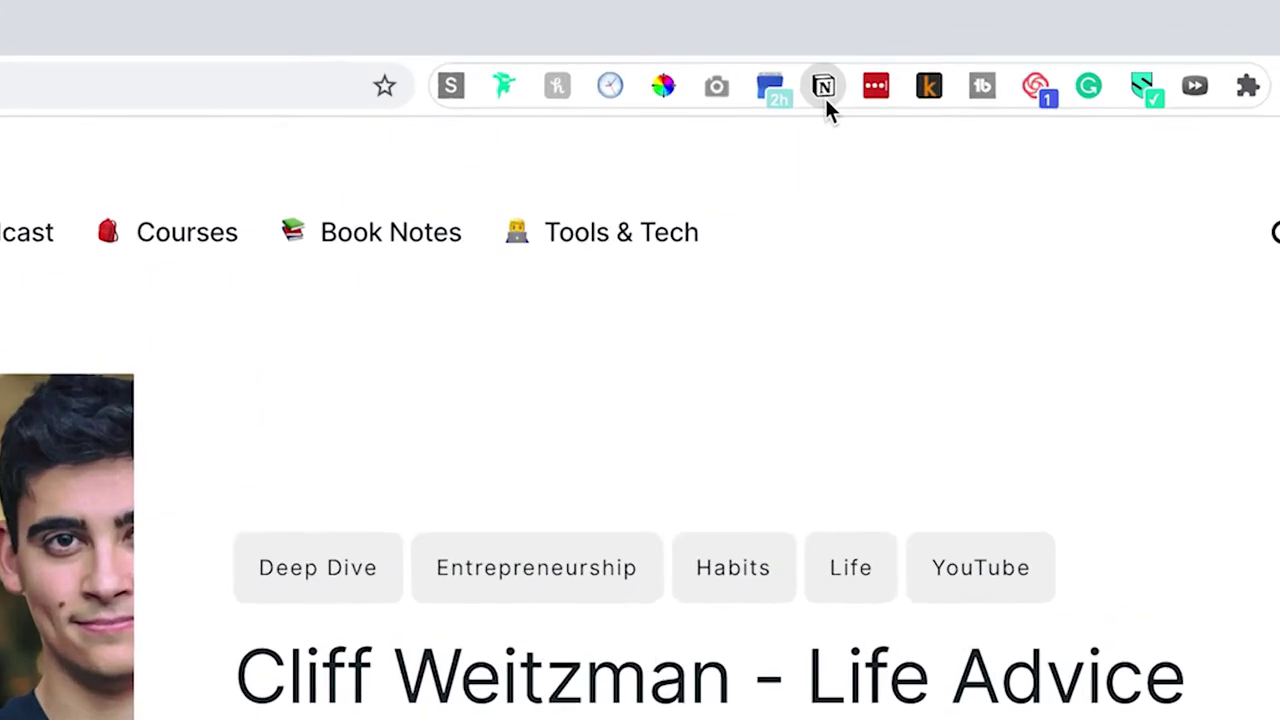
Step: Clip the Forbes 30 Under 30 article into the LinkedIn Content Schedule database with Web Clipper
{"action": "left_click", "coordinate": [825, 98]}
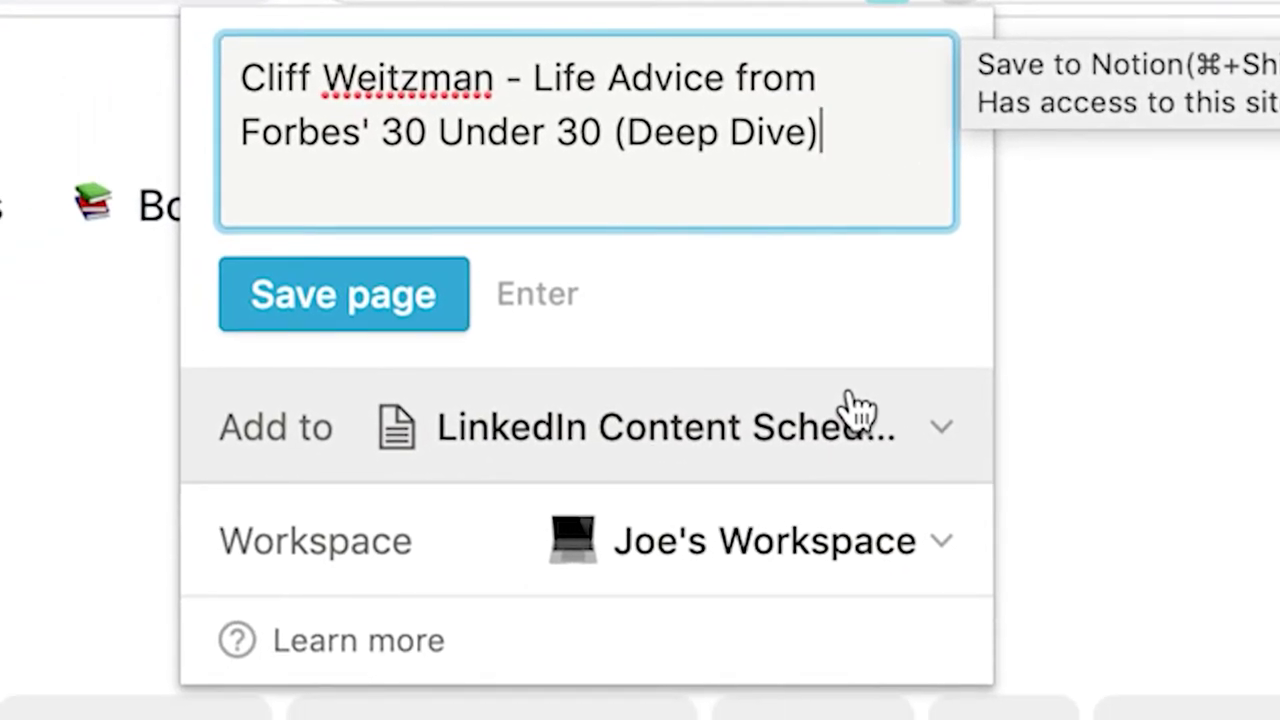
{"action": "left_click", "coordinate": [855, 408]}
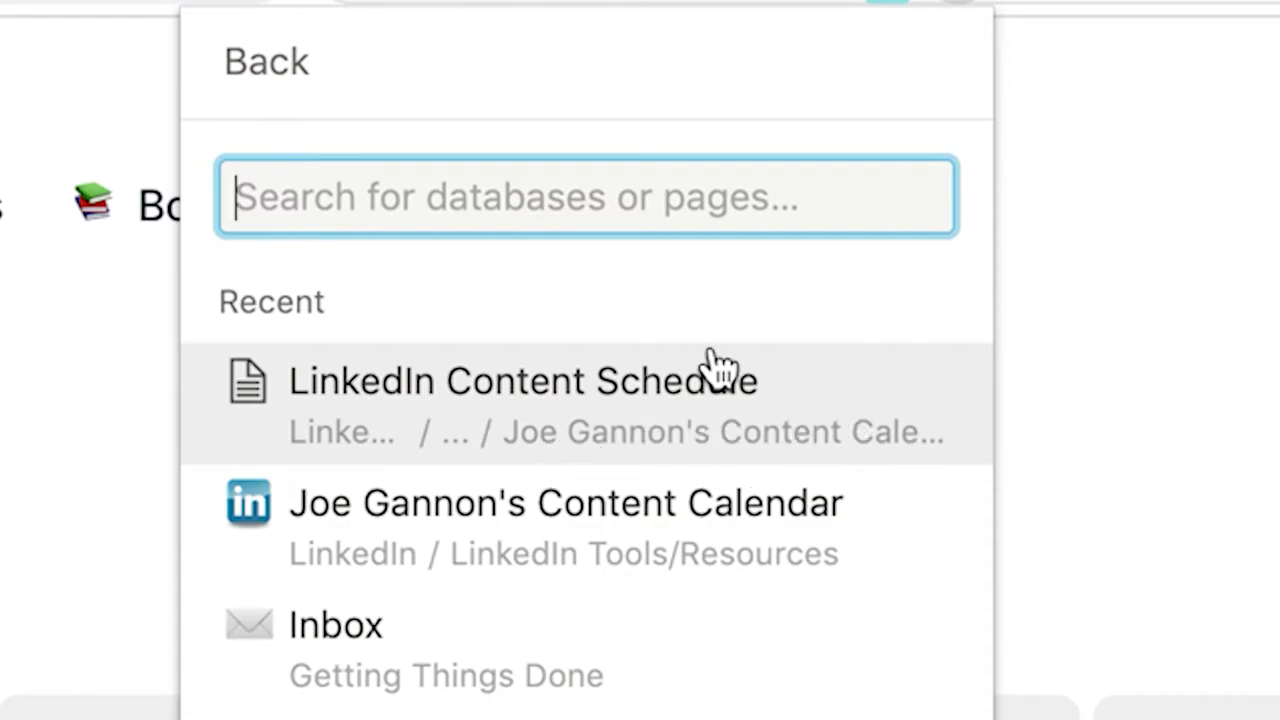
{"action": "left_click", "coordinate": [255, 75]}
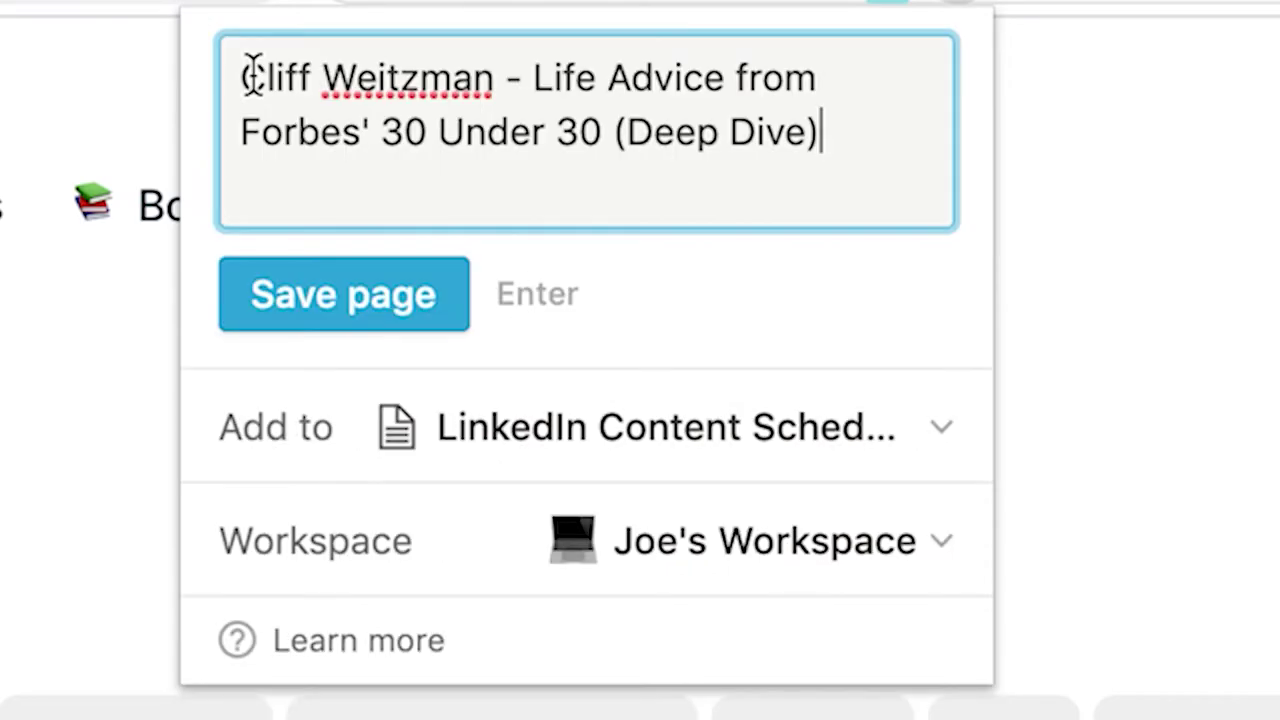
{"action": "left_click", "coordinate": [268, 318]}
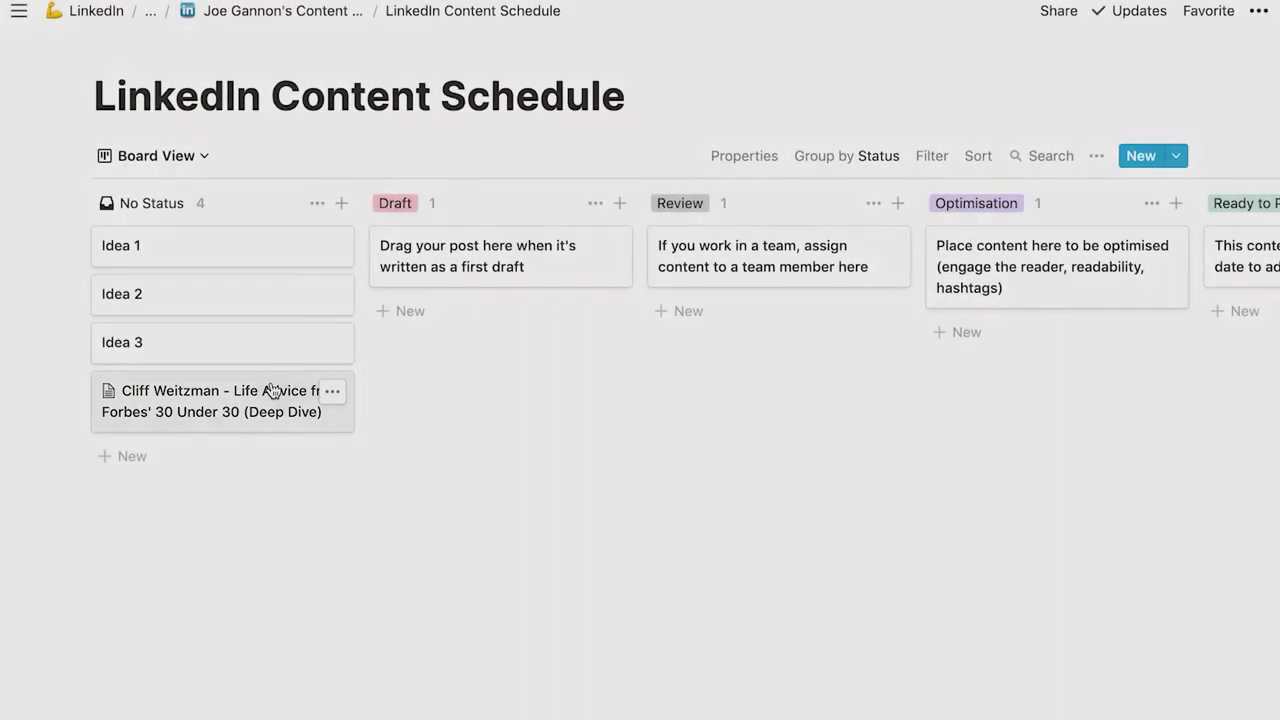
Step: Open the clipped article card, try its photo block menu, and select the On Speechify section
{"action": "left_click", "coordinate": [272, 390]}
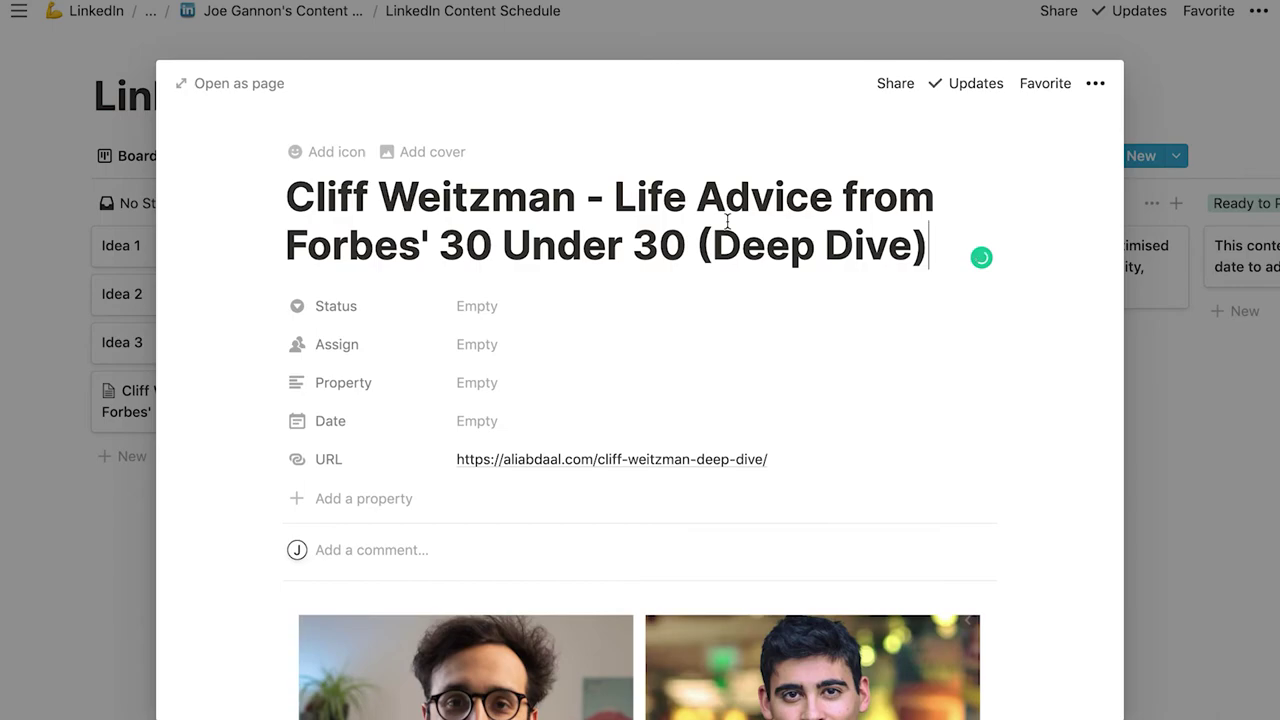
{"action": "scroll", "coordinate": [726, 222], "scroll_direction": "down", "scroll_amount": 3}
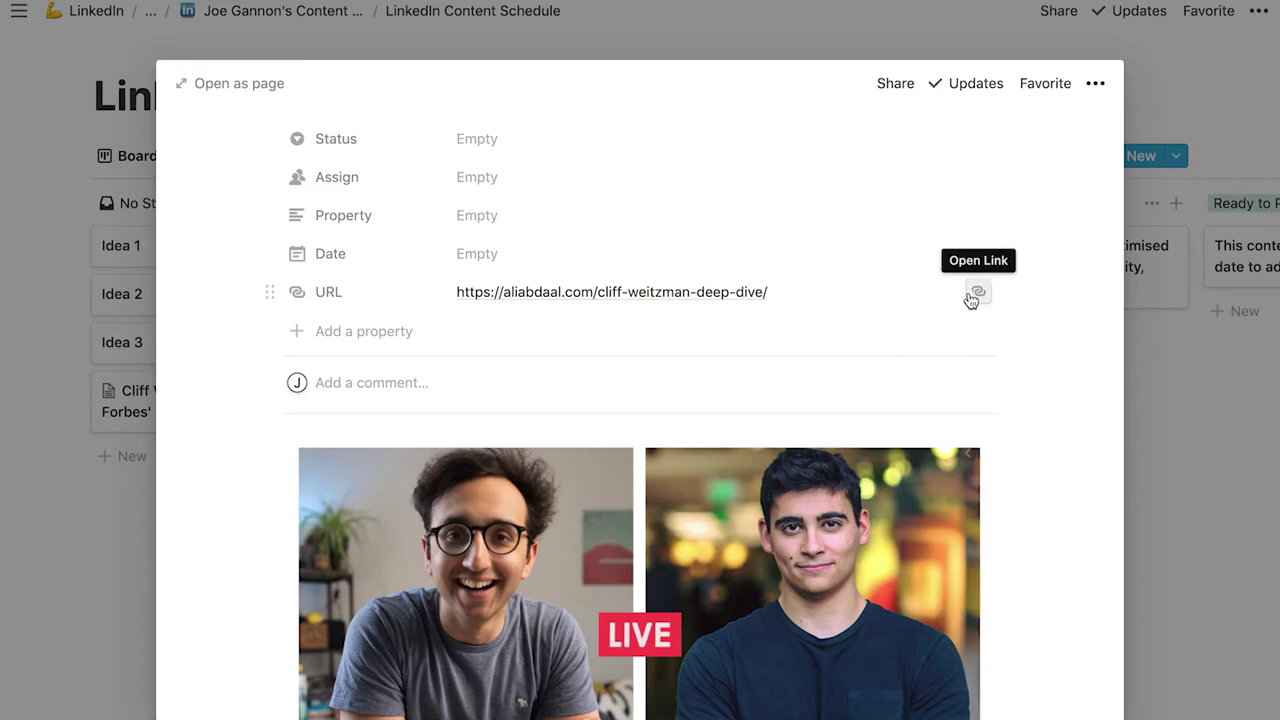
{"action": "scroll", "coordinate": [1089, 449], "scroll_direction": "down", "scroll_amount": 3}
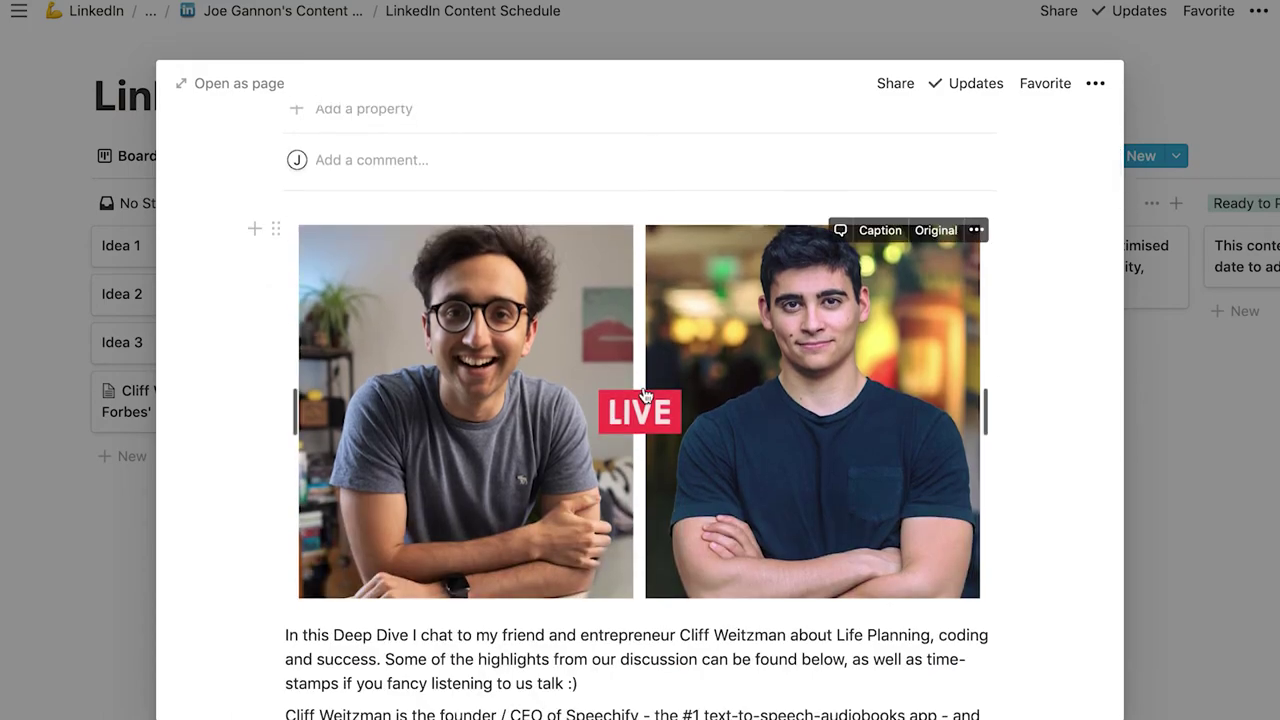
{"action": "left_click", "coordinate": [980, 231]}
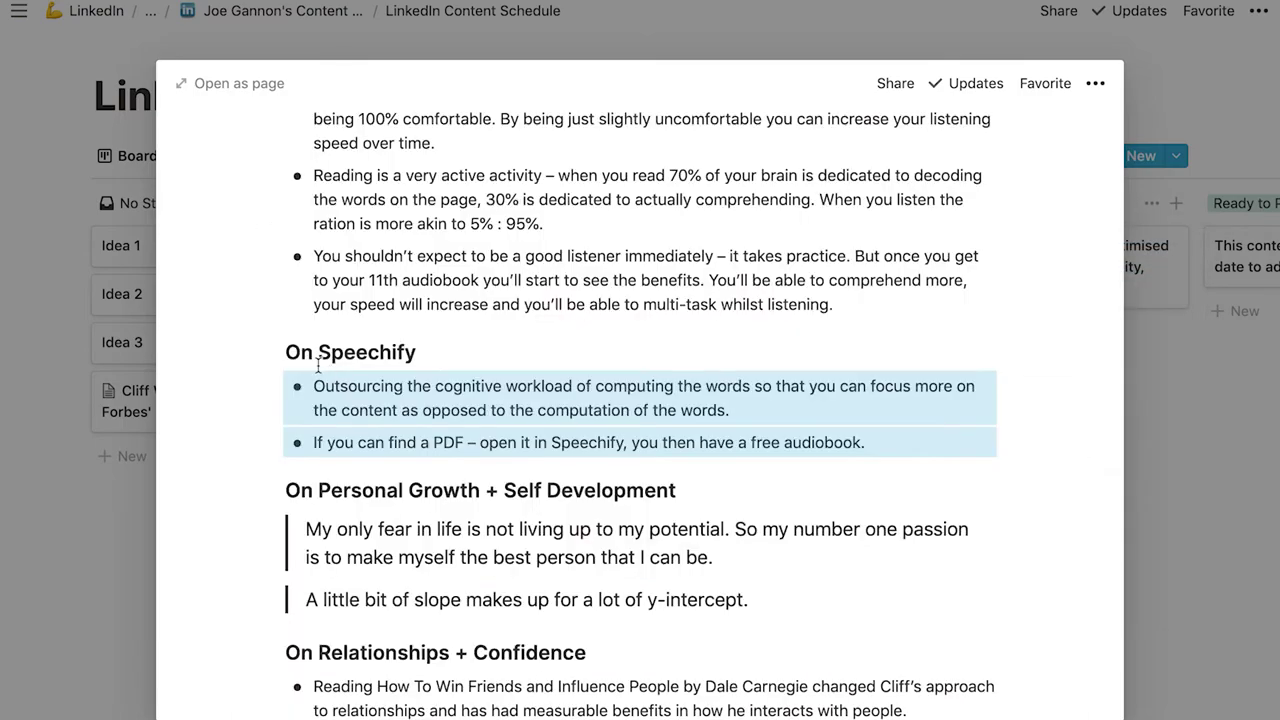
{"action": "left_click_drag", "start_coordinate": [291, 440], "coordinate": [291, 366]}
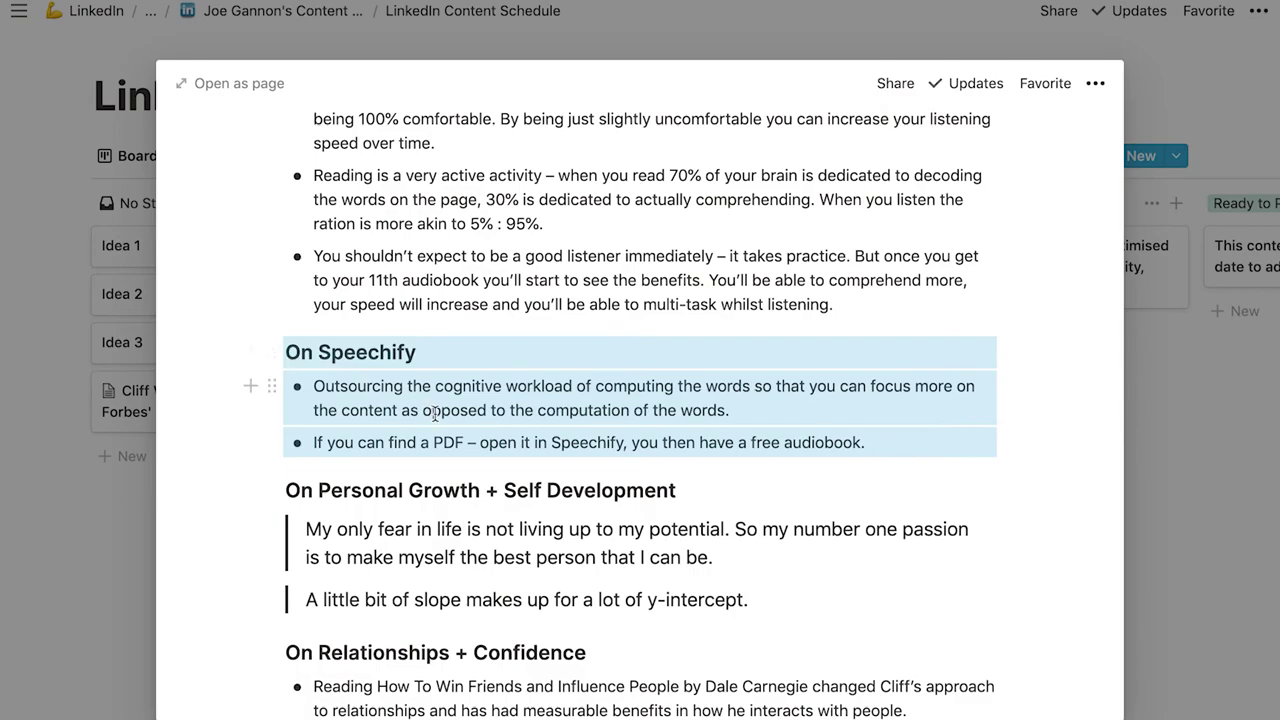
{"action": "key", "text": "Escape"}
Step: Select the passion quote, scroll further through the article, and close it back to the board
{"action": "scroll", "coordinate": [743, 460], "scroll_direction": "down", "scroll_amount": 3}
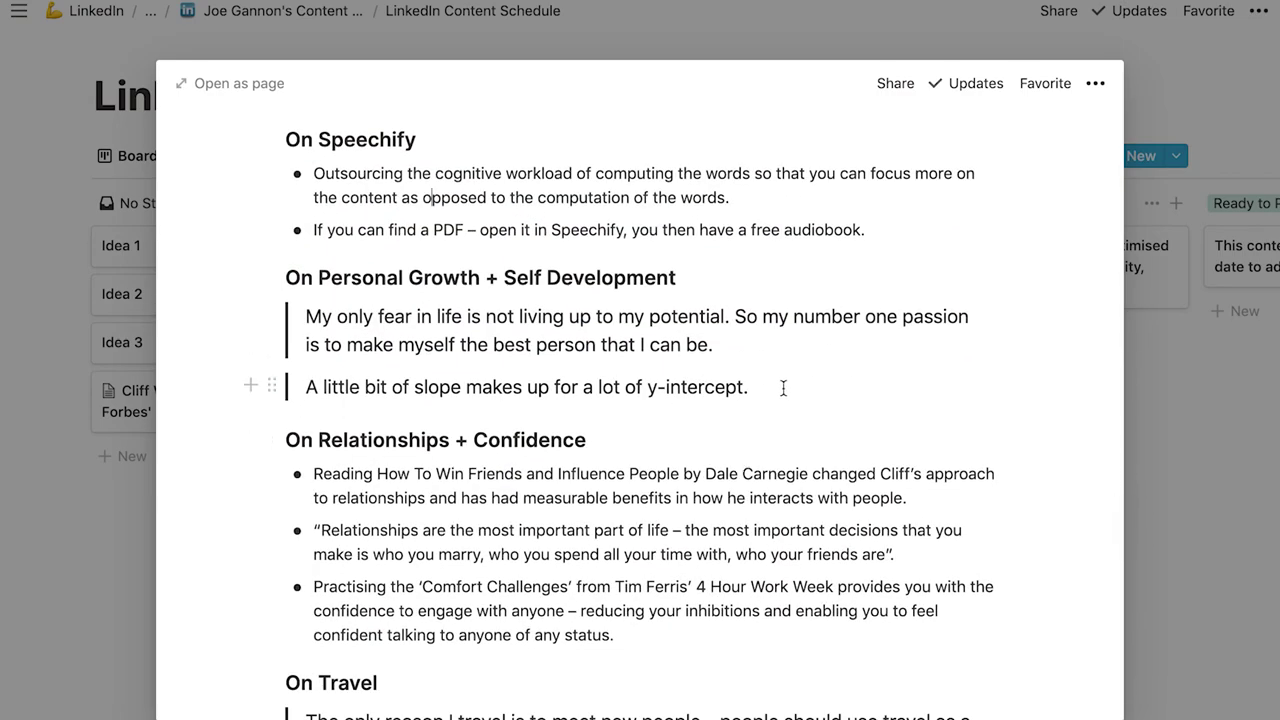
{"action": "left_click_drag", "start_coordinate": [768, 347], "coordinate": [291, 314]}
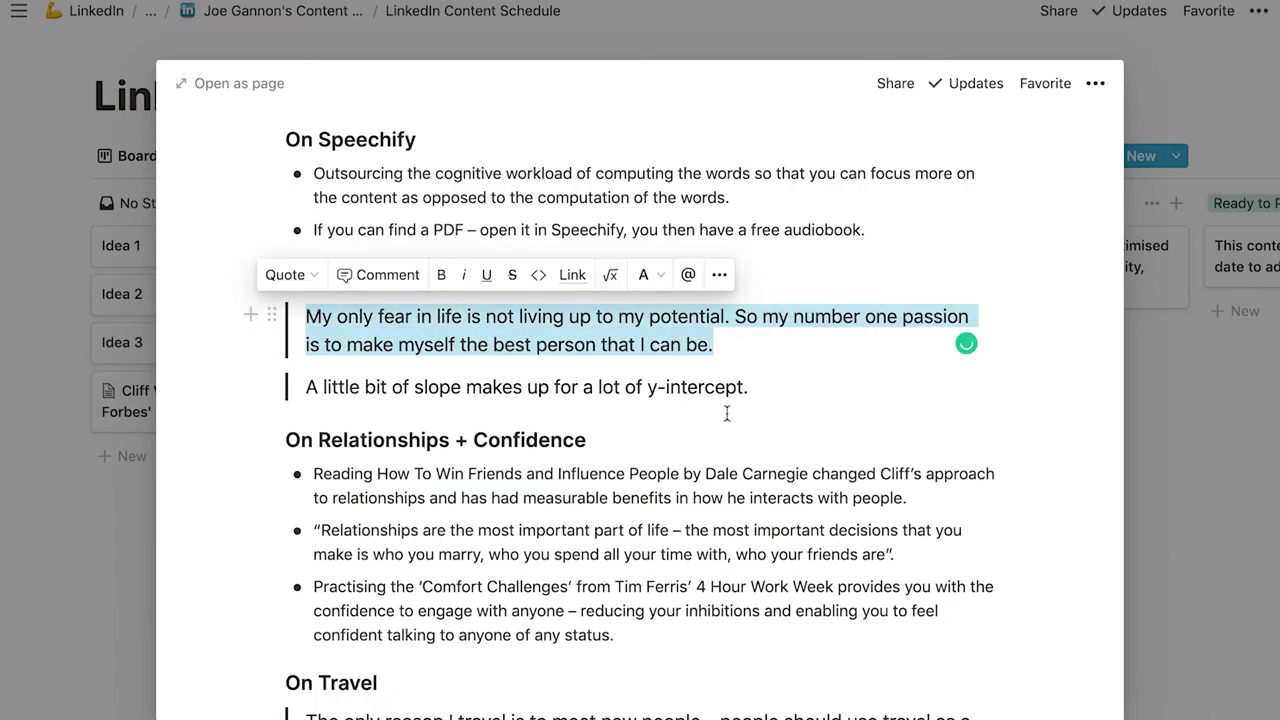
{"action": "scroll", "coordinate": [727, 415], "scroll_direction": "down", "scroll_amount": 3}
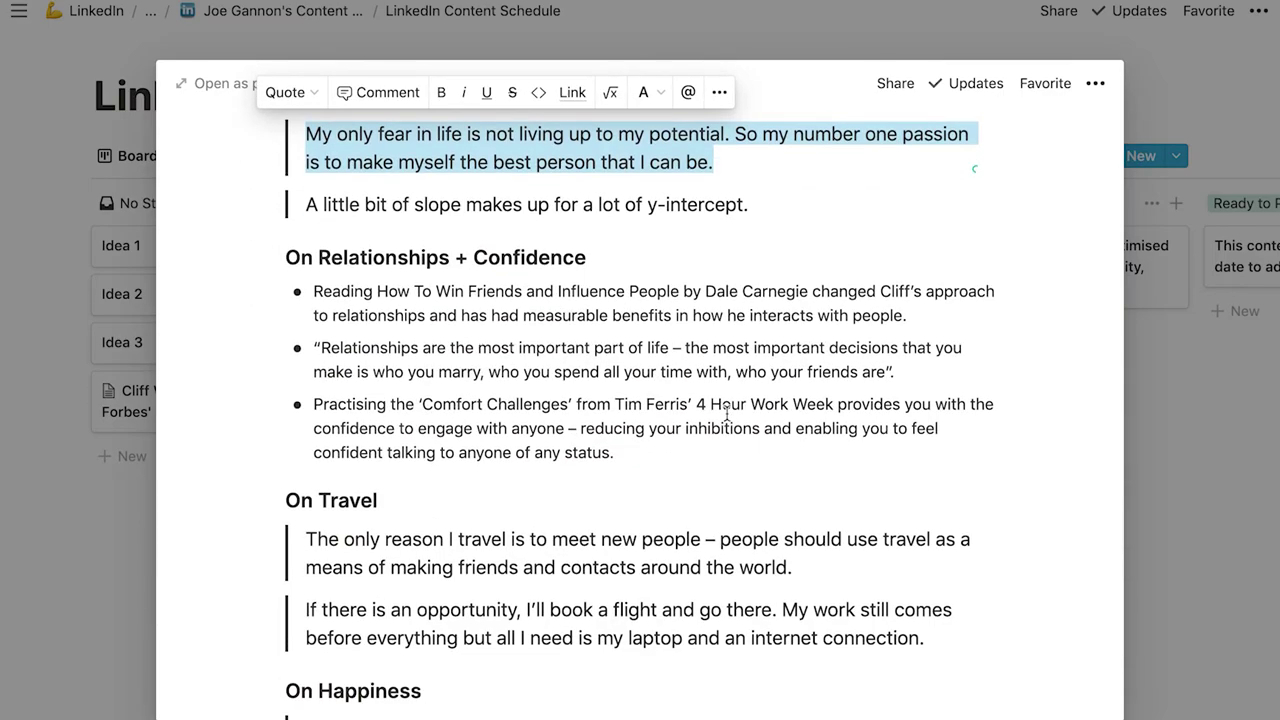
{"action": "scroll", "coordinate": [735, 400], "scroll_direction": "down", "scroll_amount": 5}
{"action": "scroll", "coordinate": [726, 414], "scroll_direction": "up", "scroll_amount": 10}
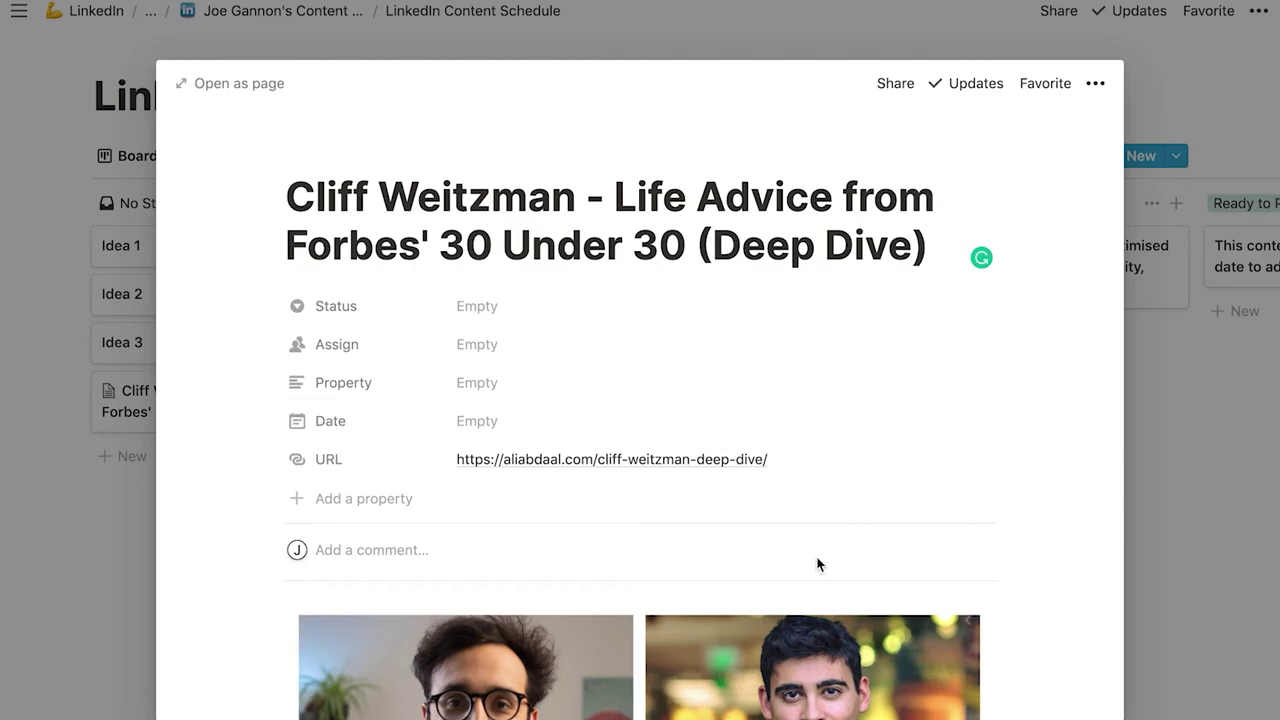
{"action": "key", "text": "Escape"}
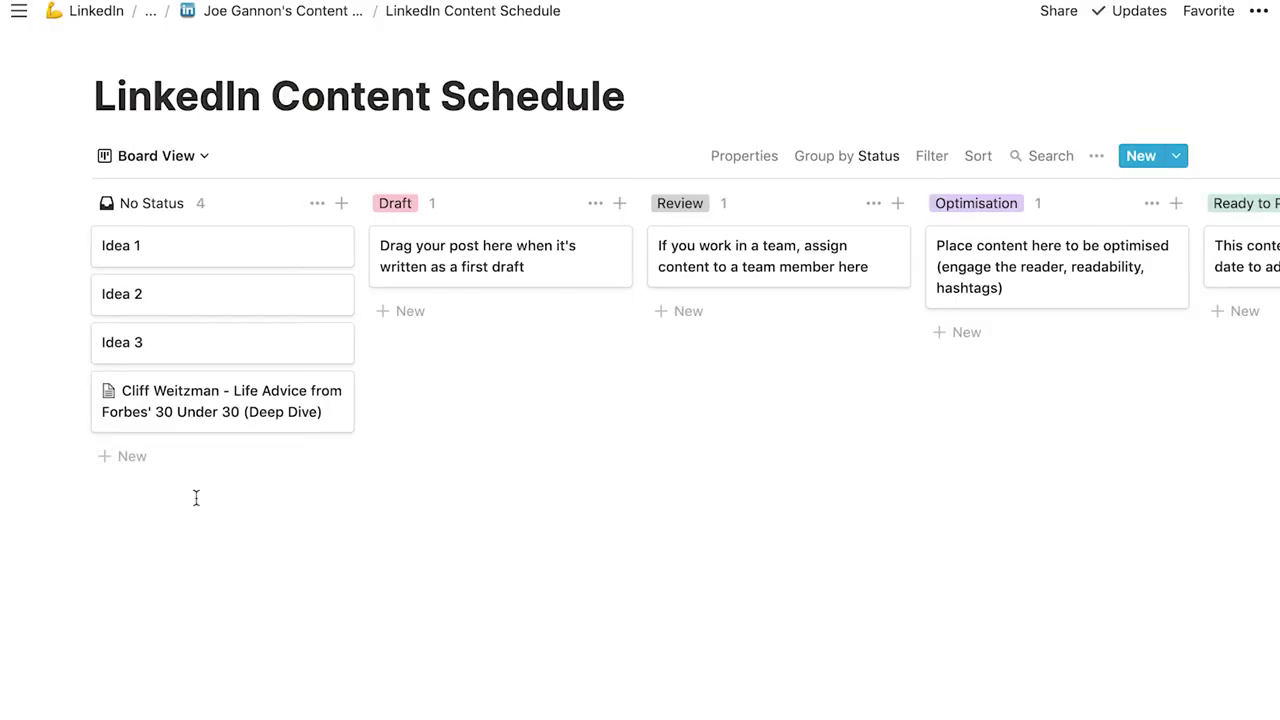
Step: Add two new Untitled cards under No Status
{"action": "left_click", "coordinate": [247, 457]}
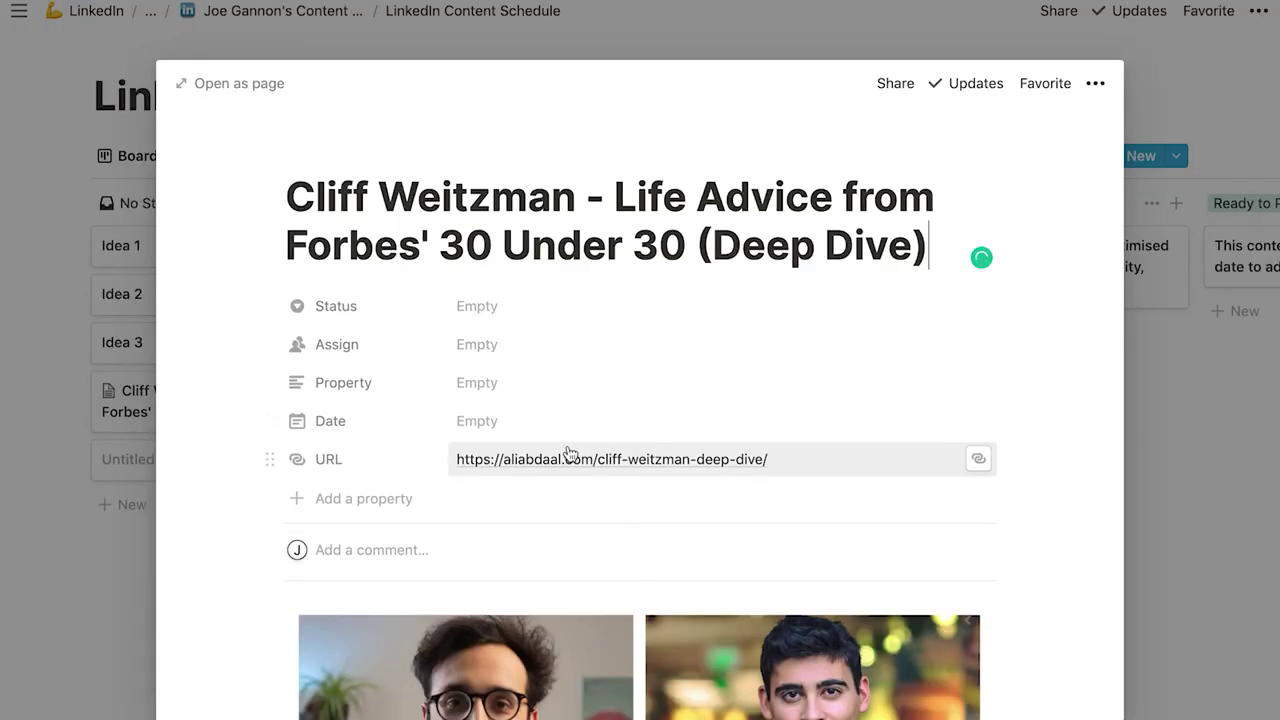
{"action": "scroll", "coordinate": [570, 454], "scroll_direction": "down", "scroll_amount": 5}
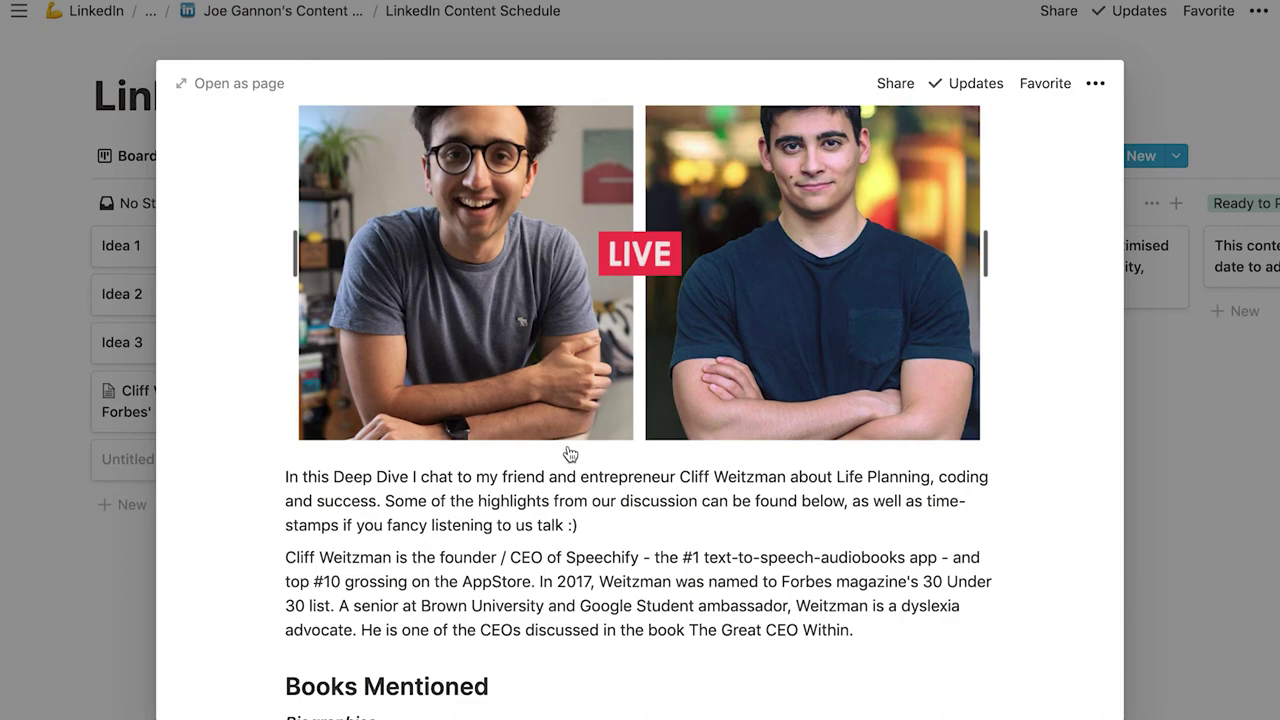
{"action": "scroll", "coordinate": [570, 454], "scroll_direction": "down", "scroll_amount": 5}
{"action": "scroll", "coordinate": [568, 444], "scroll_direction": "down", "scroll_amount": 1}
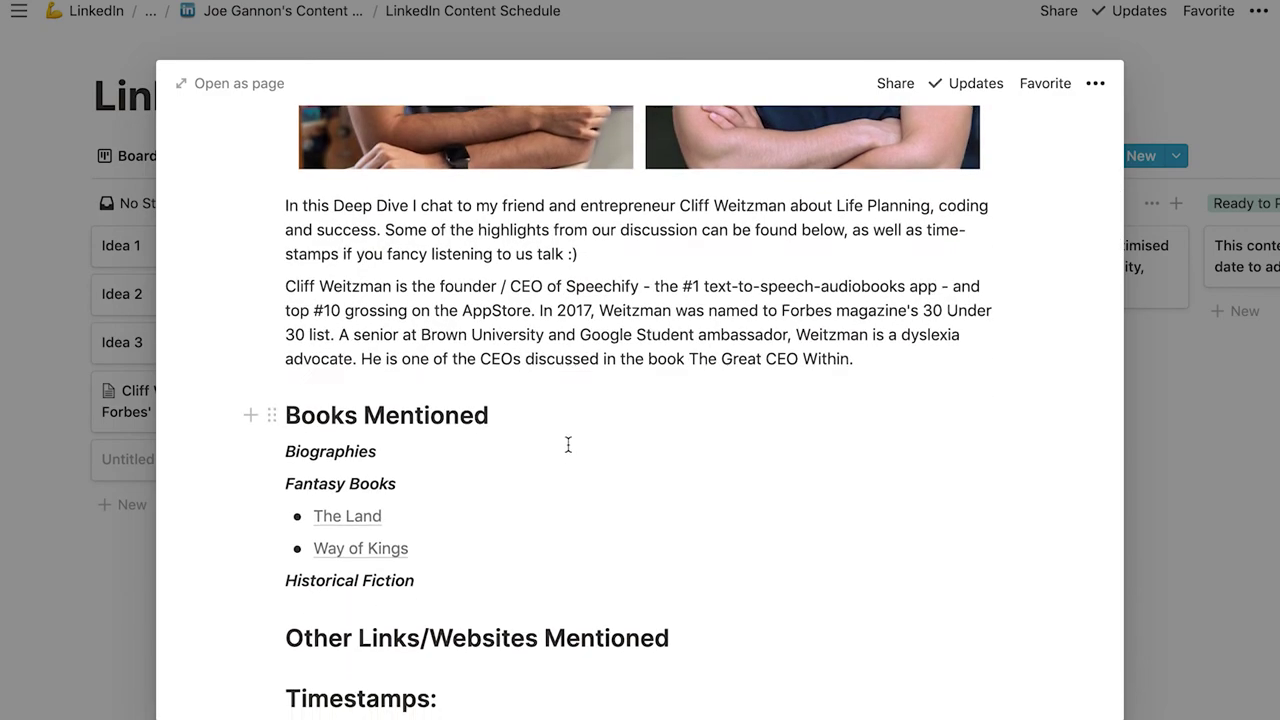
{"action": "scroll", "coordinate": [568, 444], "scroll_direction": "down", "scroll_amount": 3}
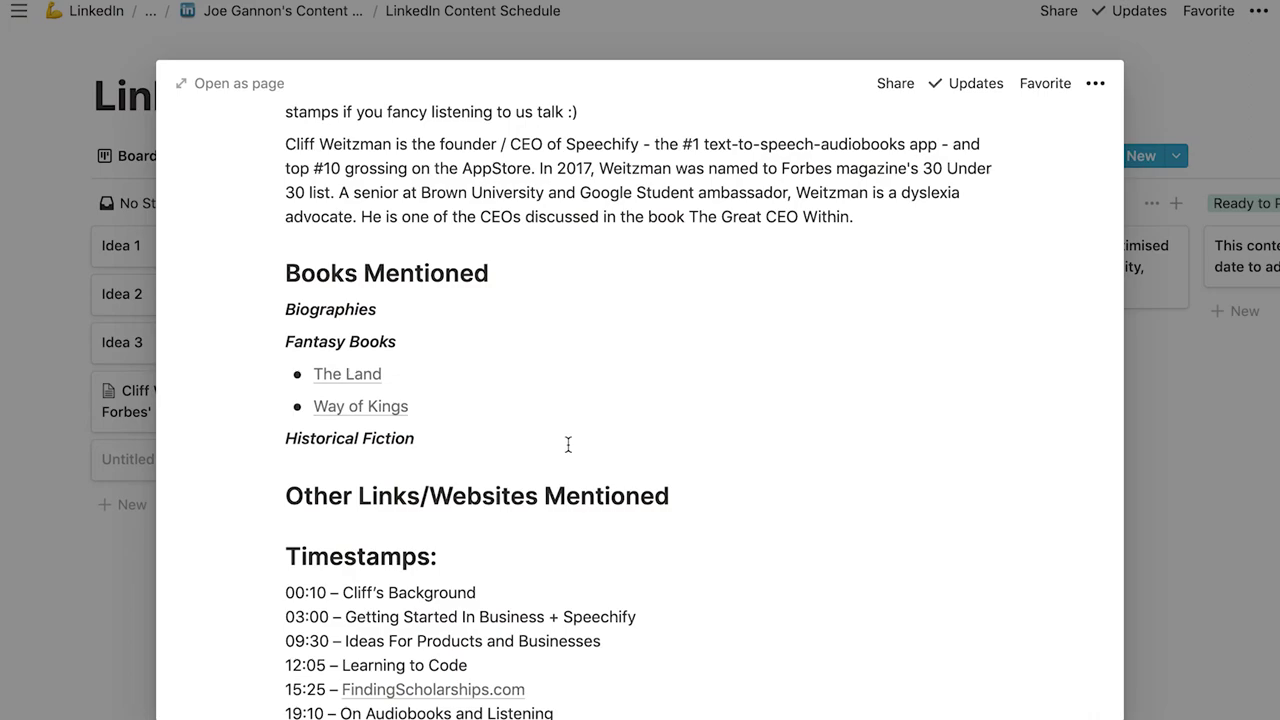
{"action": "left_click", "coordinate": [119, 599]}
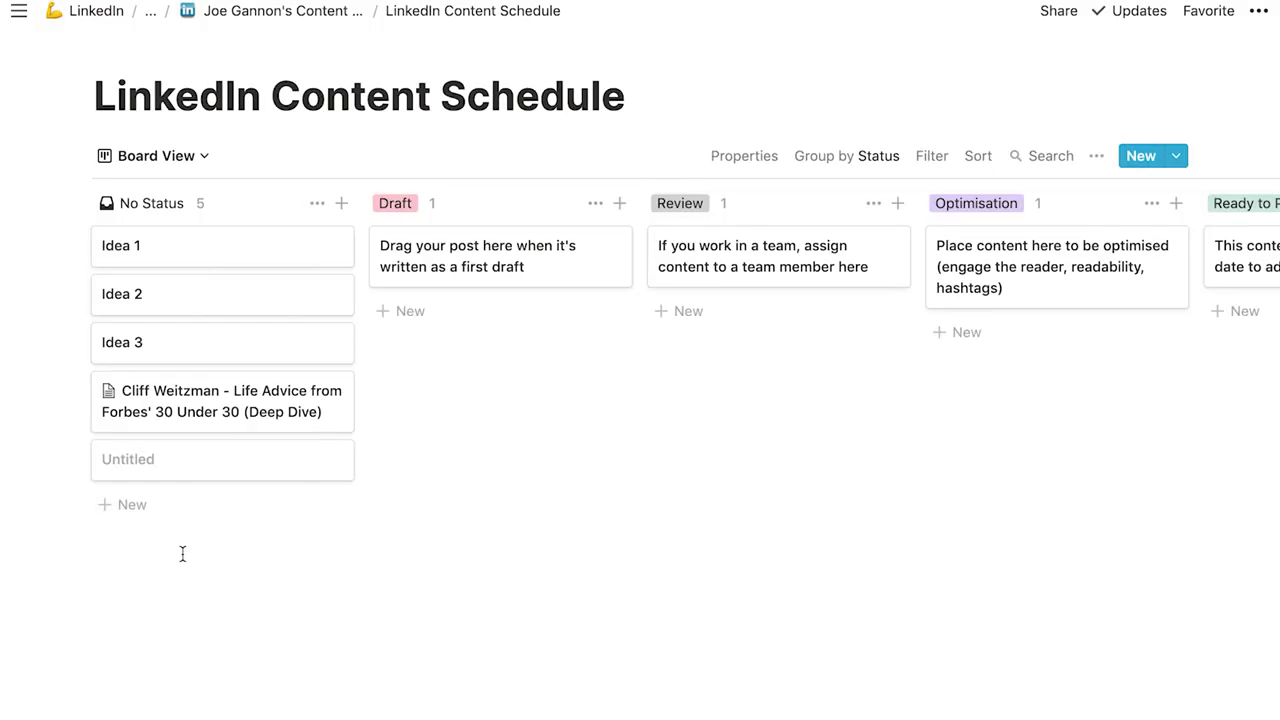
{"action": "left_click", "coordinate": [213, 505]}
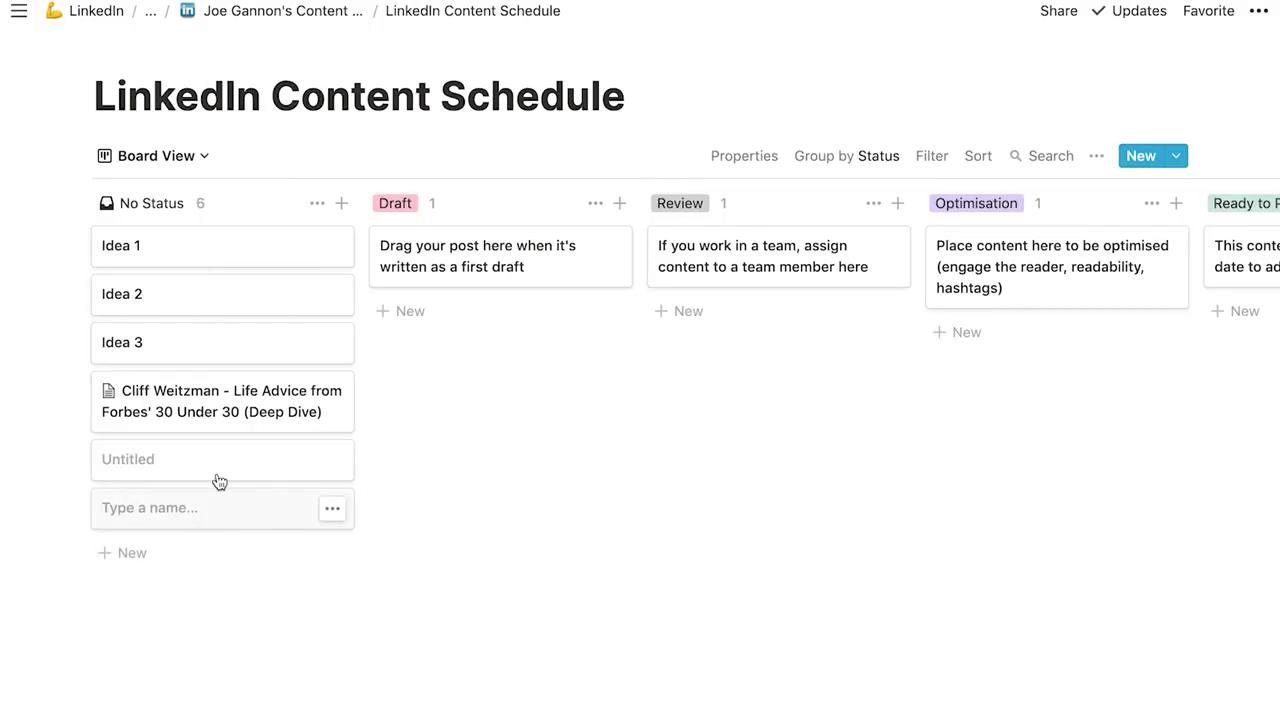
Step: Copy the four Background History bullets from the article into the second Untitled card
{"action": "left_click", "coordinate": [220, 422]}
{"action": "scroll", "coordinate": [508, 490], "scroll_direction": "down", "scroll_amount": 15}
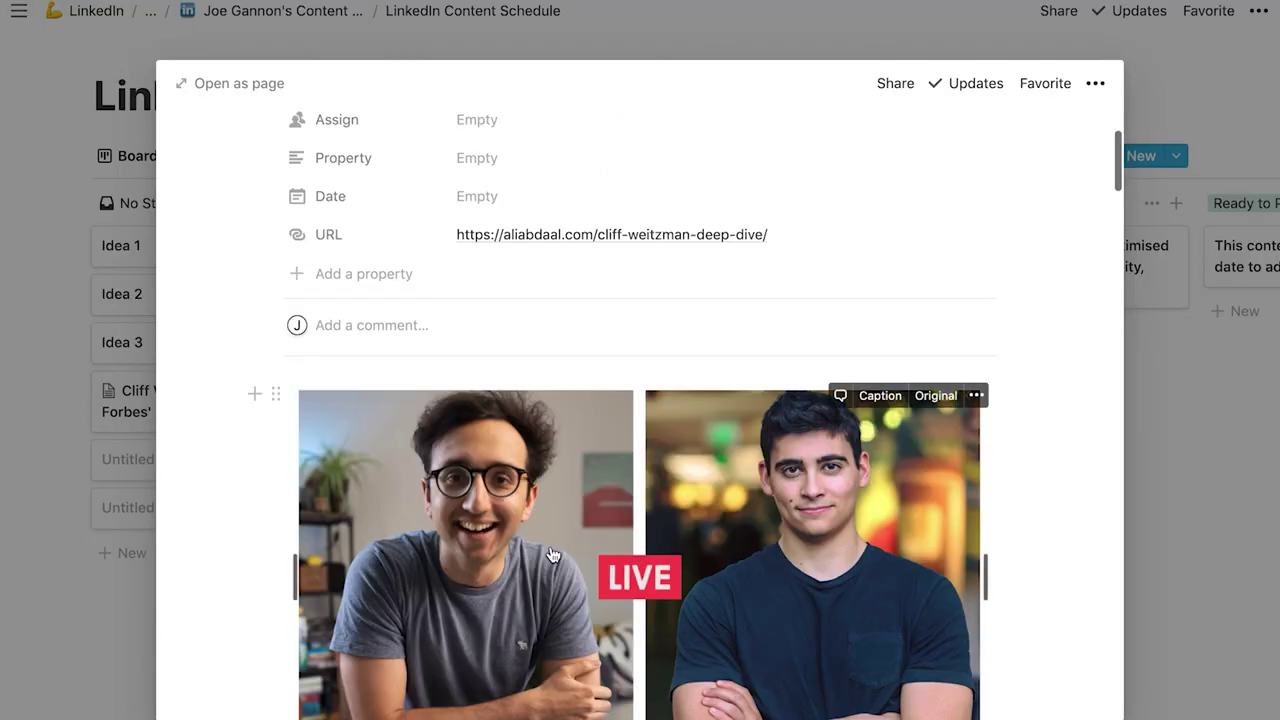
{"action": "left_click_drag", "start_coordinate": [1010, 425], "coordinate": [284, 271]}
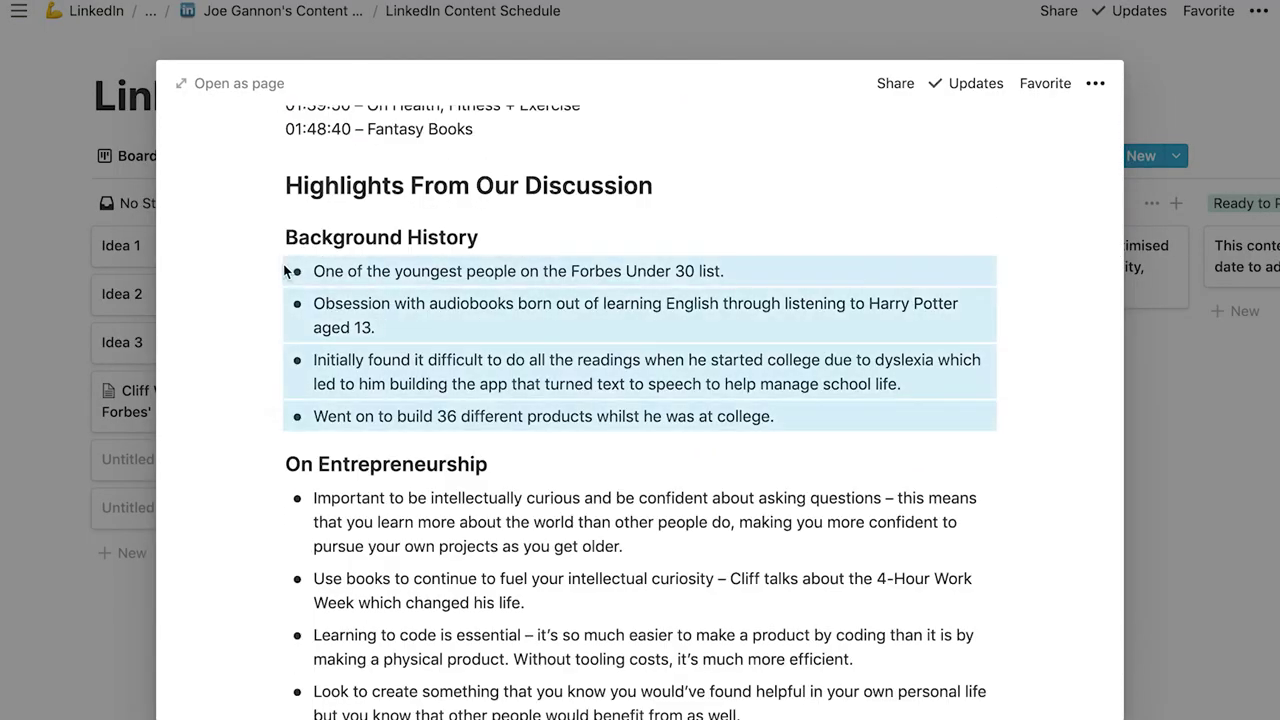
{"action": "left_click", "coordinate": [56, 421]}
{"action": "left_click", "coordinate": [134, 509]}
{"action": "left_click", "coordinate": [477, 444]}
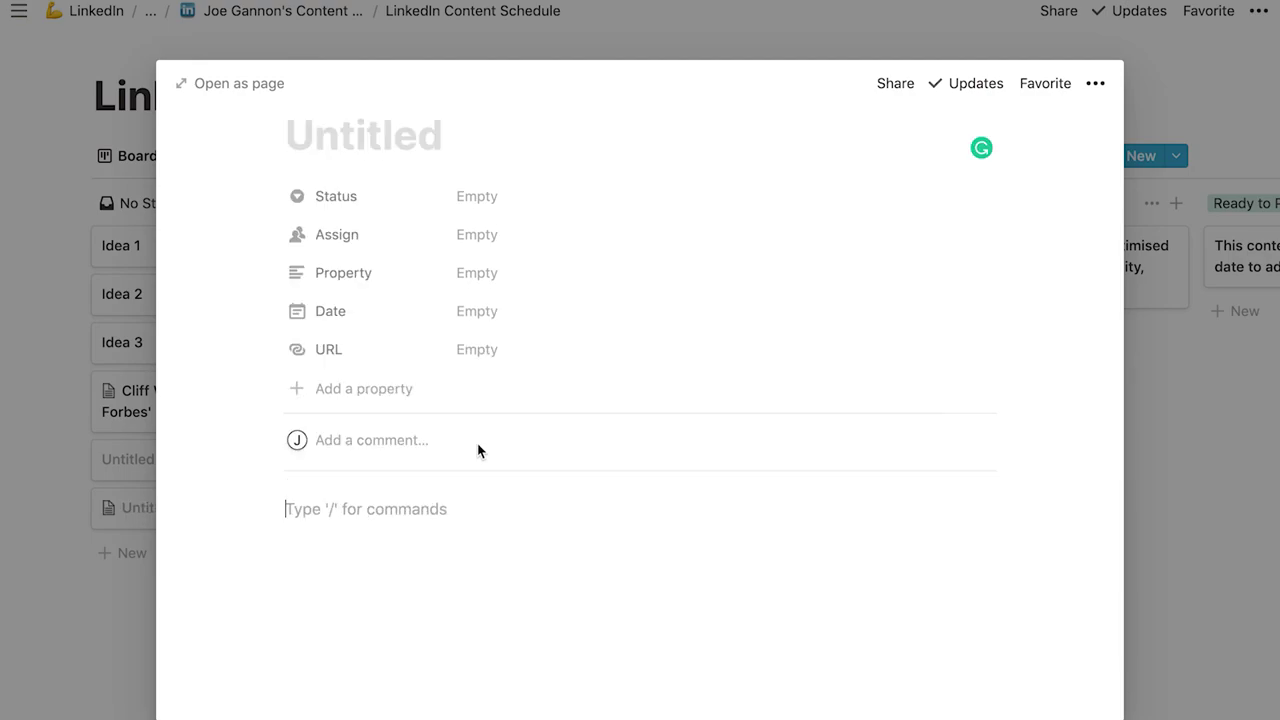
{"action": "type", "text": "One of the youngest people on the Forbes Under 30 list. Obsession with audiobooks born out of learning English through listening to Harry Potter aged 13. Initially found it difficult to do all the readings when he started college due to dyslexia which led to him building the app that turned text to speech to help manage school life. Went on to build 36 different products whilst he was at college."}
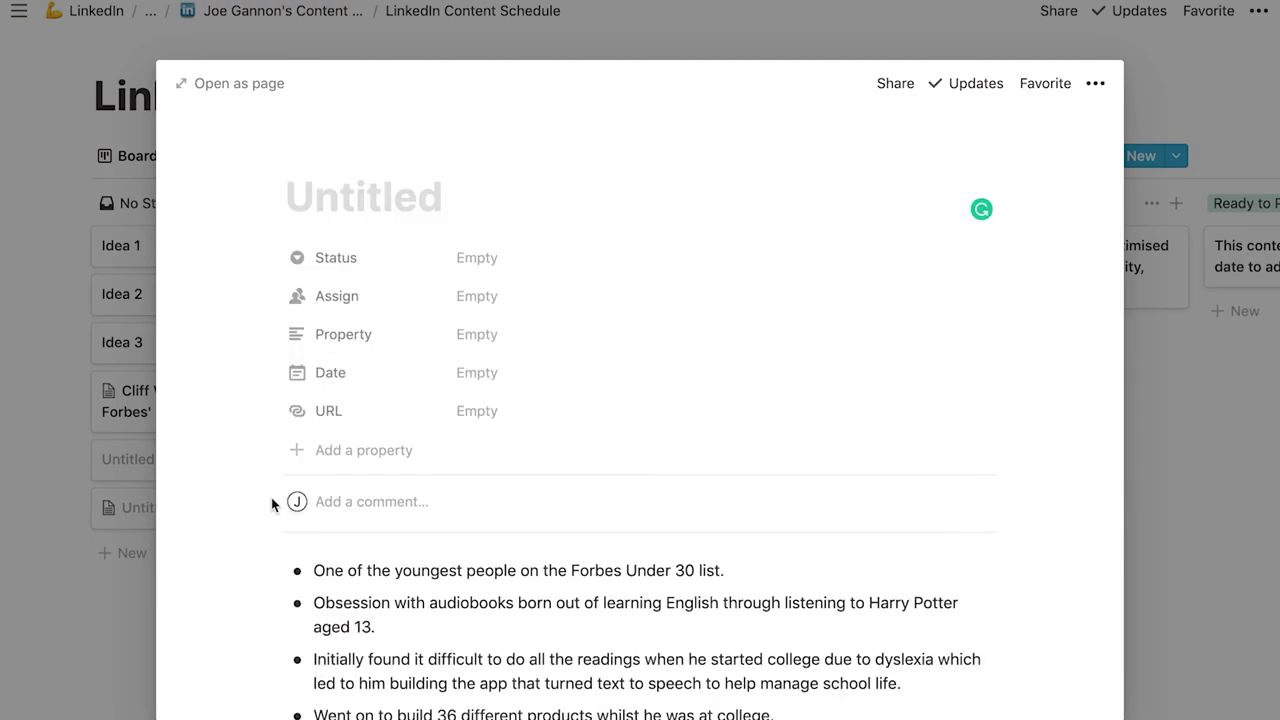
Step: Drag the Background History Untitled card from No Status through Draft into Posted
{"action": "left_click", "coordinate": [62, 633]}
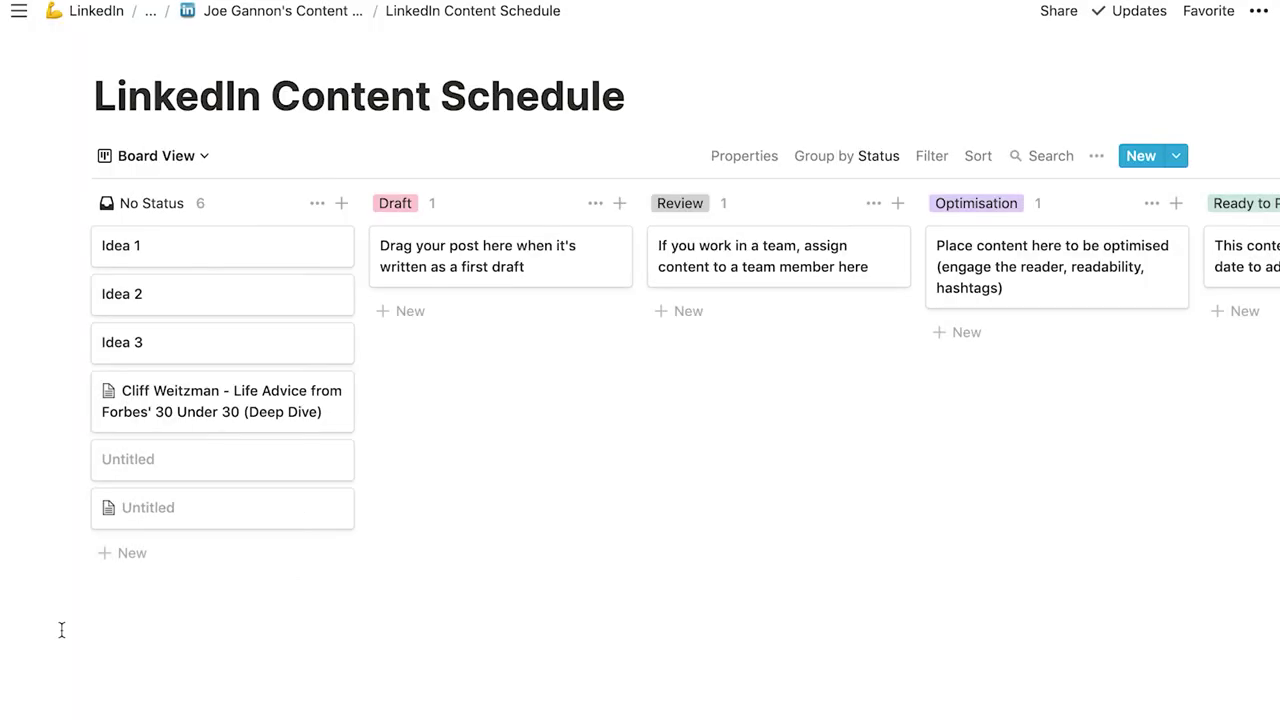
{"action": "left_click_drag", "start_coordinate": [172, 610], "coordinate": [254, 483]}
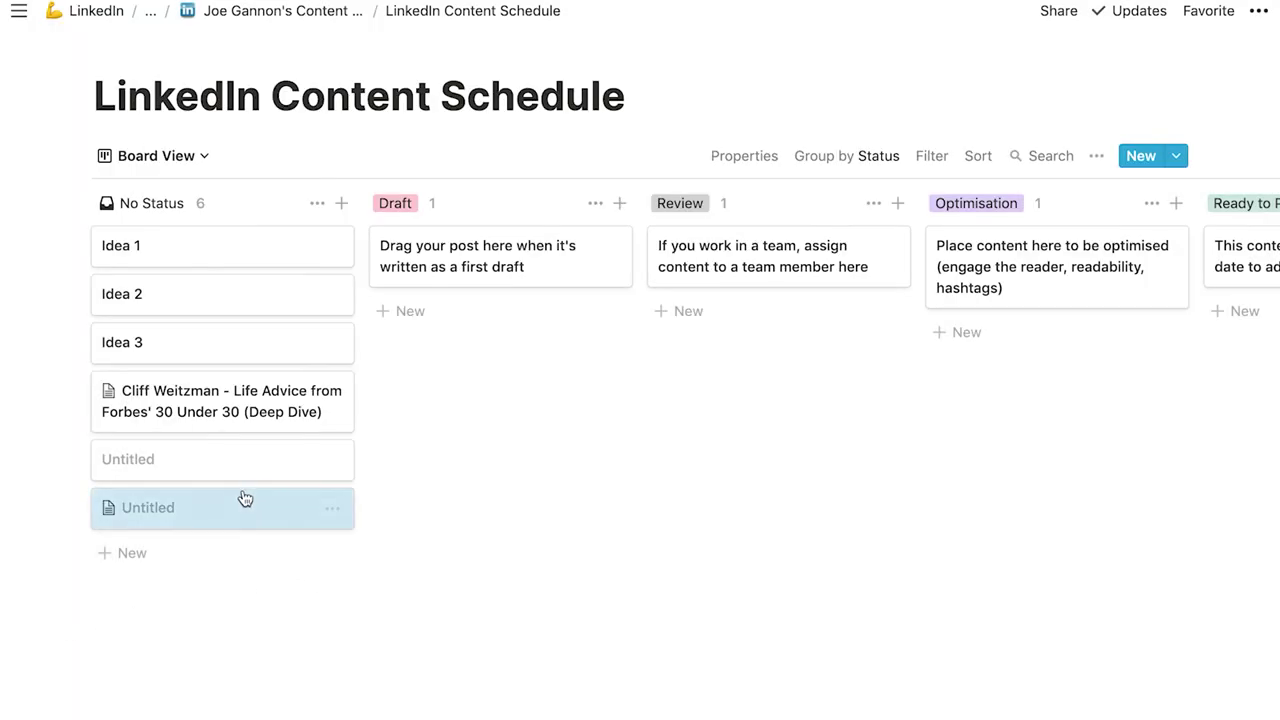
{"action": "left_click_drag", "start_coordinate": [415, 381], "coordinate": [969, 331]}
{"action": "scroll", "coordinate": [969, 331], "scroll_direction": "right", "scroll_amount": 3}
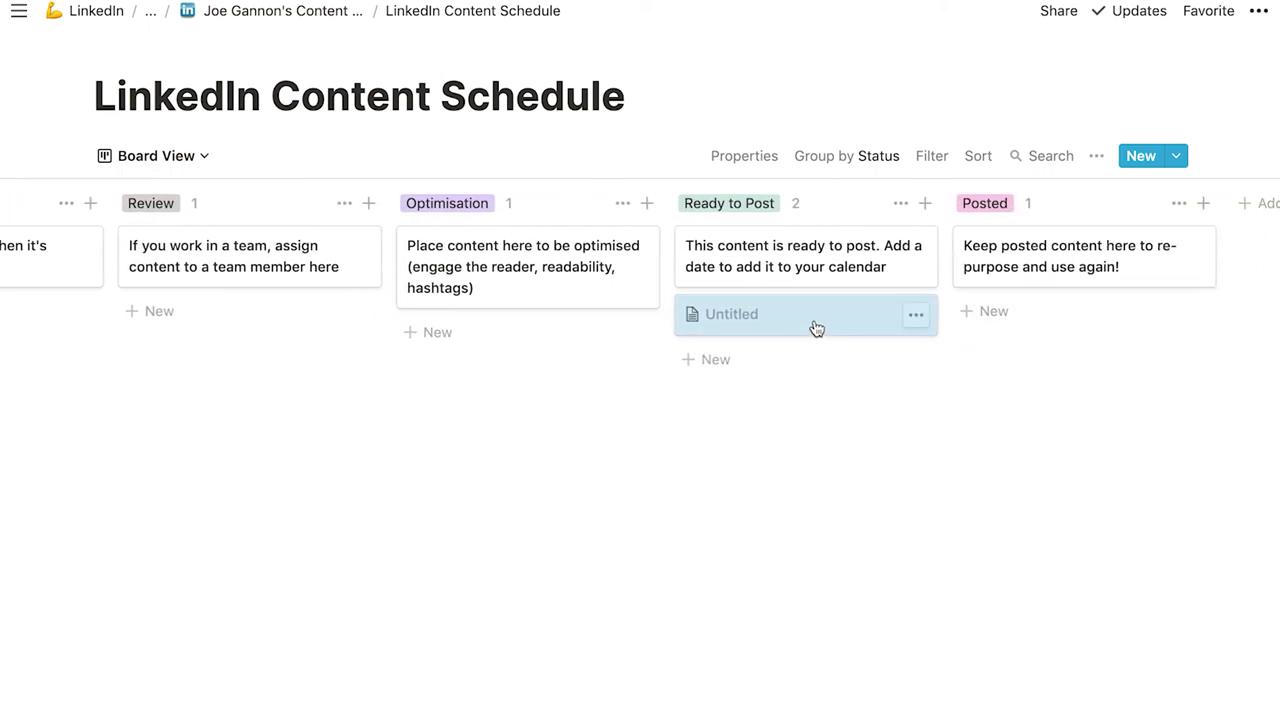
{"action": "left_click_drag", "start_coordinate": [816, 328], "coordinate": [1132, 315]}
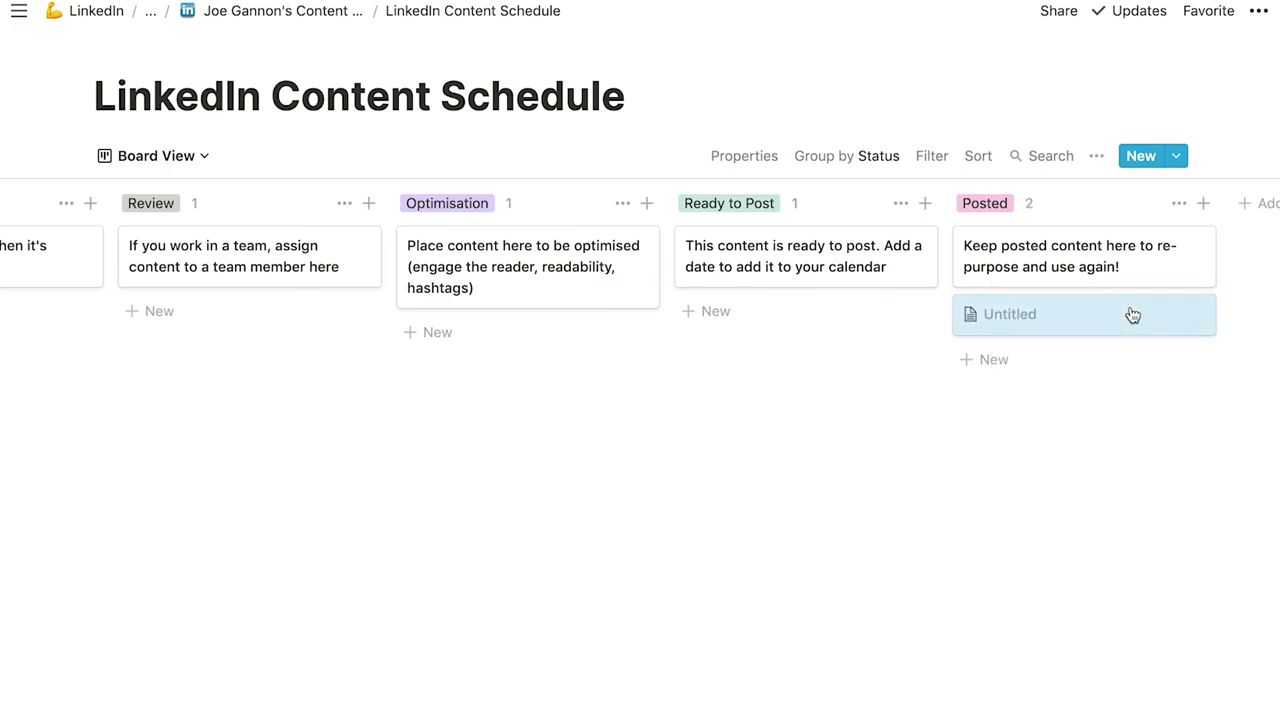